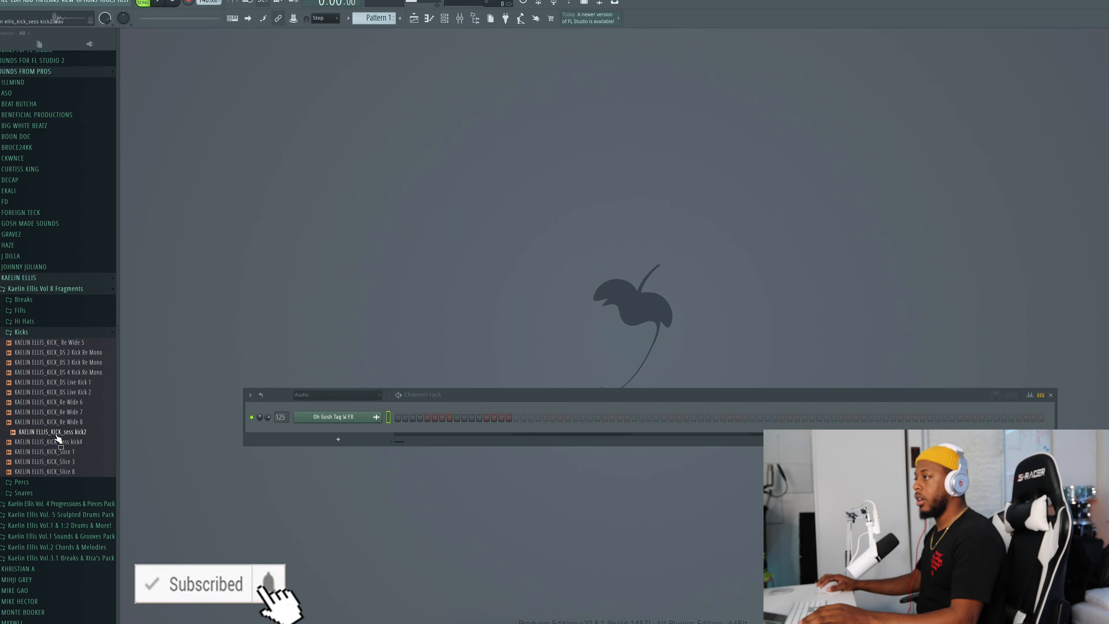
# Audition the samples in the Kicks folder and load KICK_DS 3 Kick Re Mono as a channel.
pyautogui.press('Up')
pyautogui.press('Up')
pyautogui.press('Up')
pyautogui.press('Up')
pyautogui.press('Up')
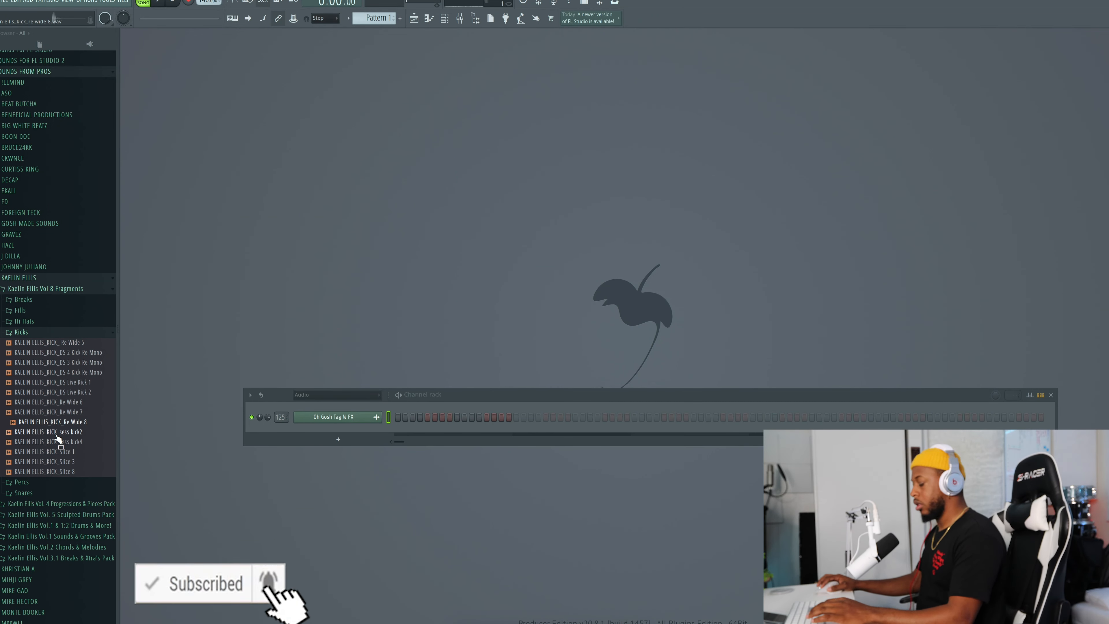
pyautogui.press('Down')
pyautogui.press('Down')
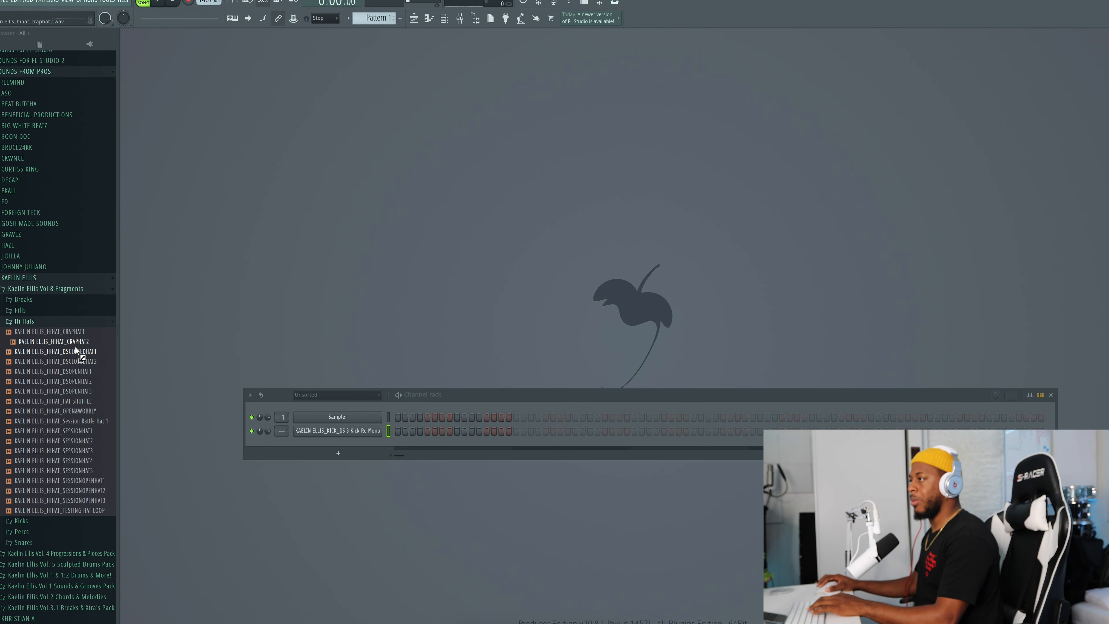
# Add the HIHAT_SESSIONHAT2, SNARE_Slice 3 and SNARE_Low Snare Roll samples as channels in the channel rack.
pyautogui.press('Up')
pyautogui.press('Up')
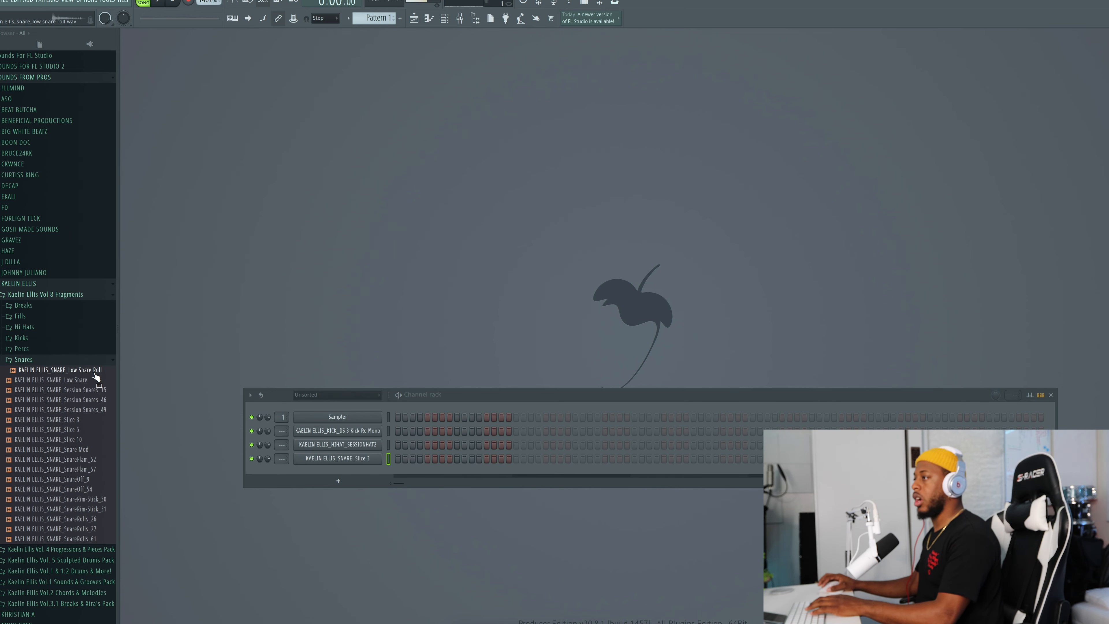
pyautogui.moveTo(96, 377); pyautogui.dragTo(358, 468)
pyautogui.click(21, 348)
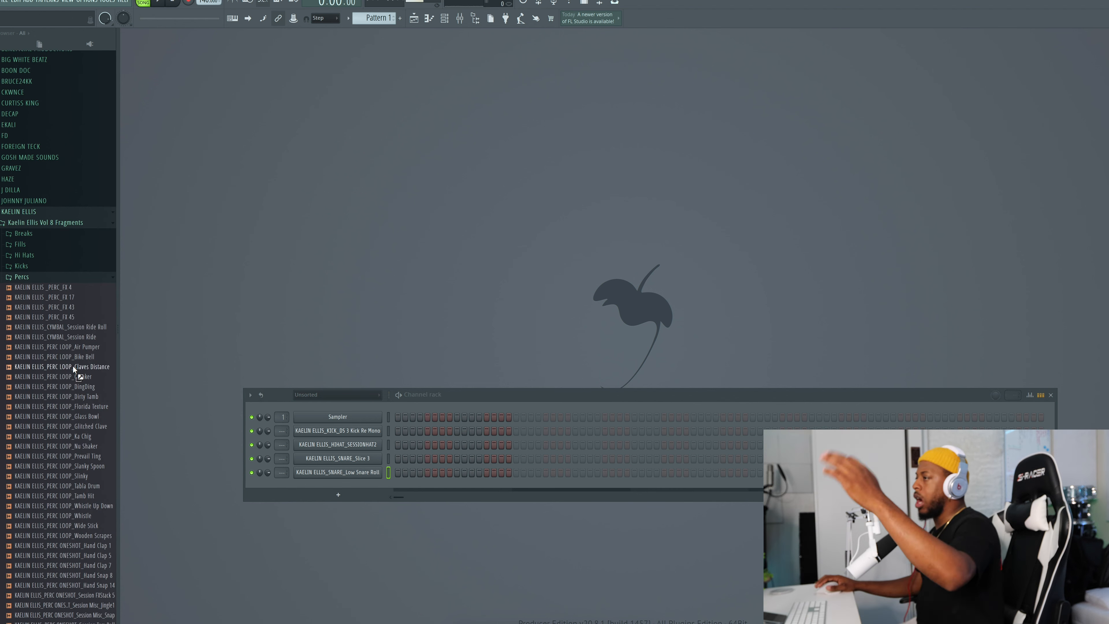
# Place Pattern 9 at the start of Track 9 and fill its SESSIONHAT2 channel on every second step.
pyautogui.click(414, 19)
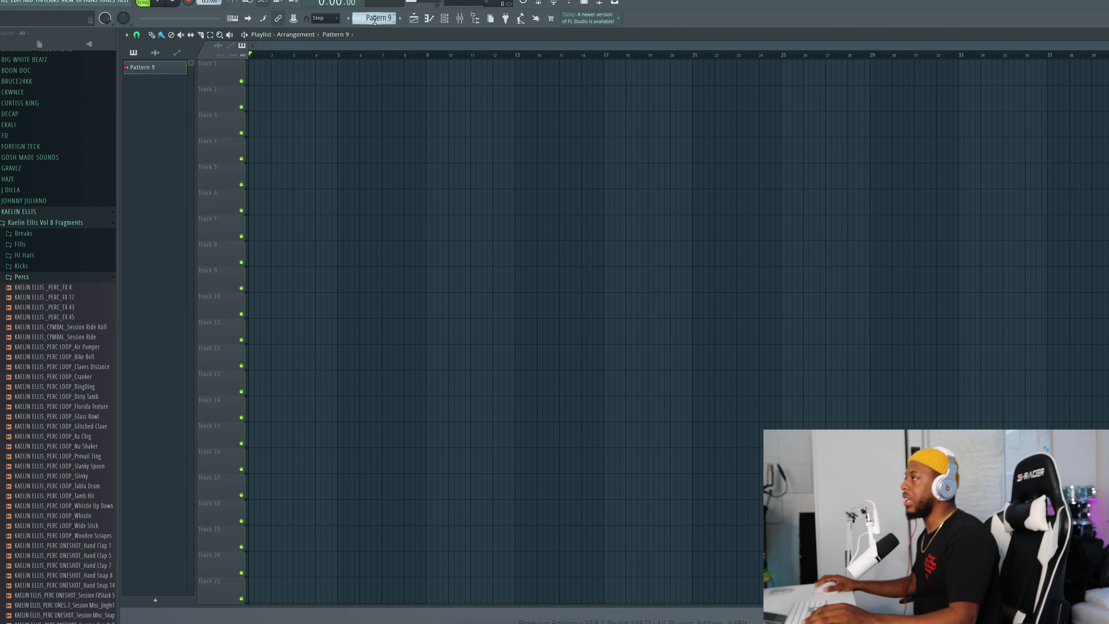
pyautogui.doubleClick(260, 279)
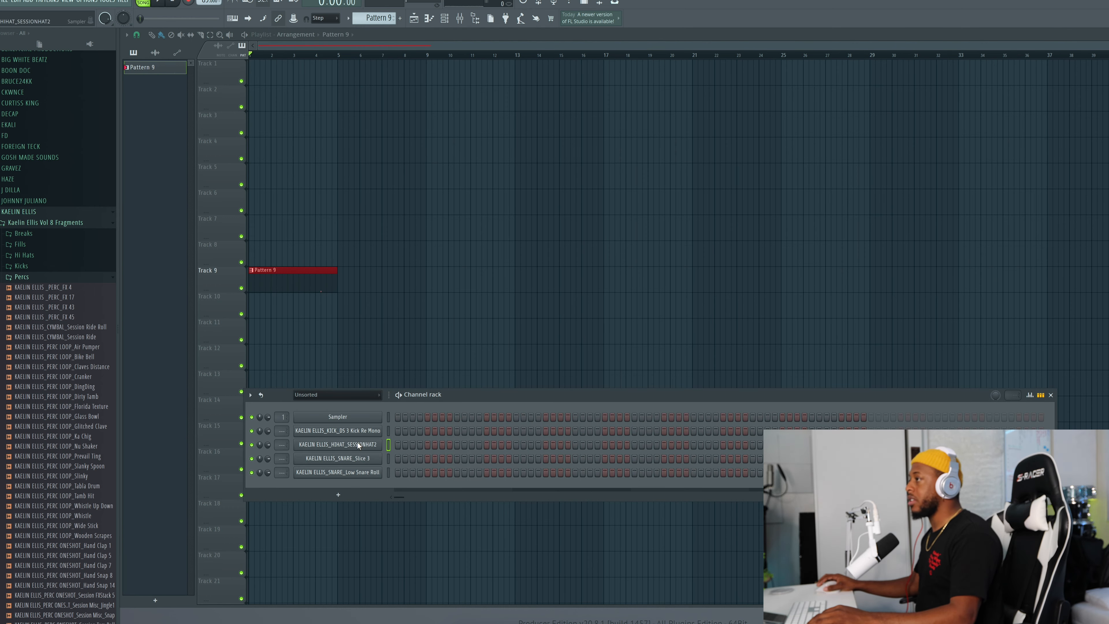
pyautogui.rightClick(357, 444)
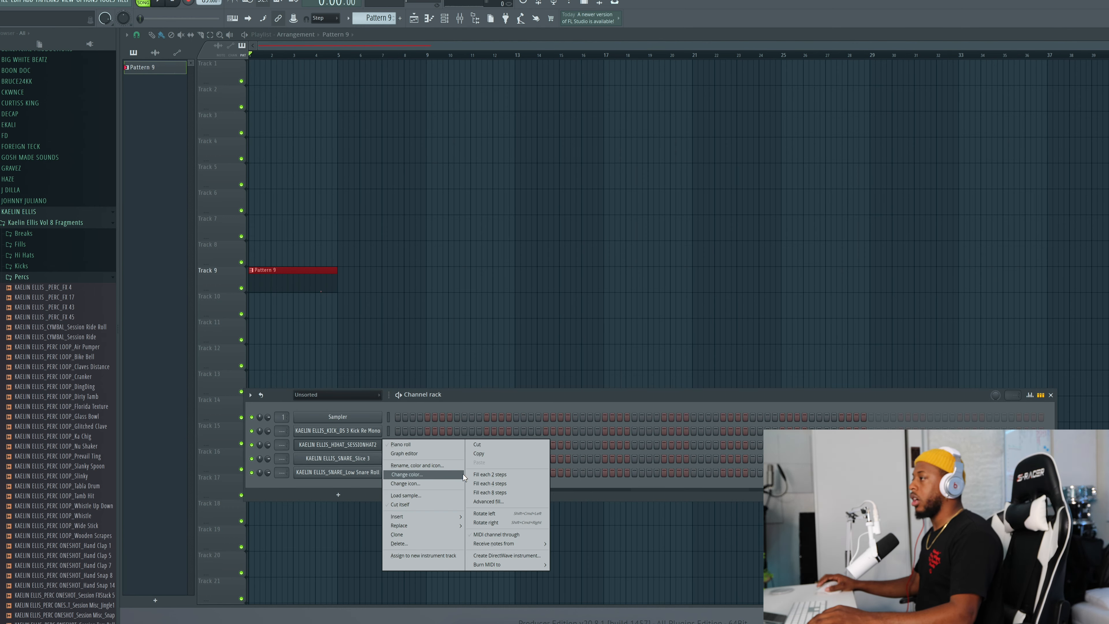
pyautogui.click(478, 475)
# Shift every second hi-hat hit slightly late by a similar small amount across the whole pattern in the graph editor.
pyautogui.click(998, 313)
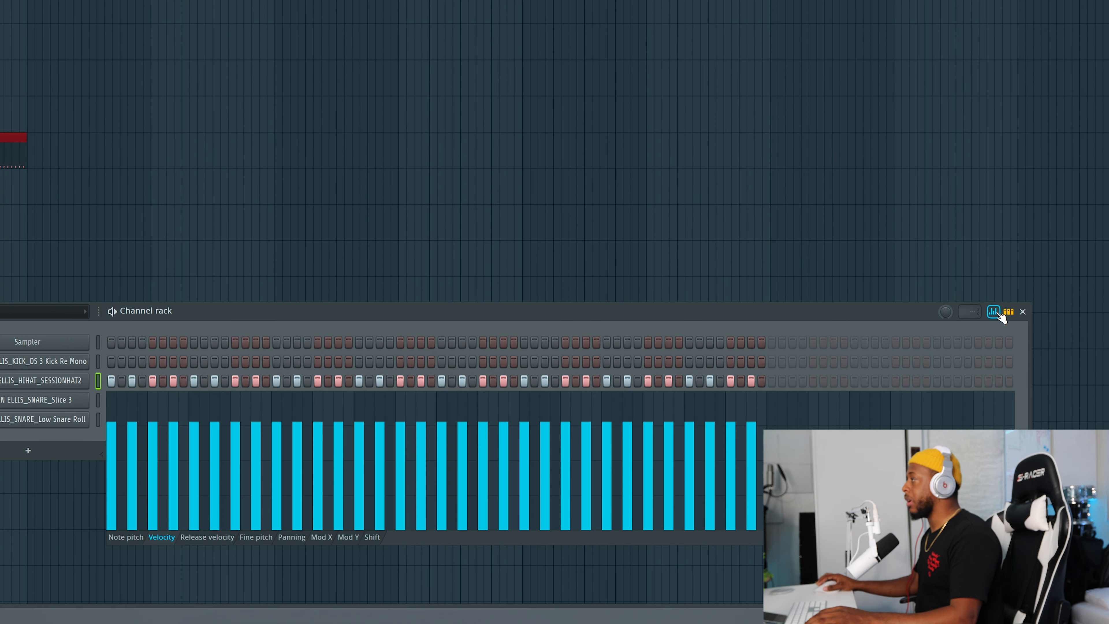
pyautogui.click(370, 535)
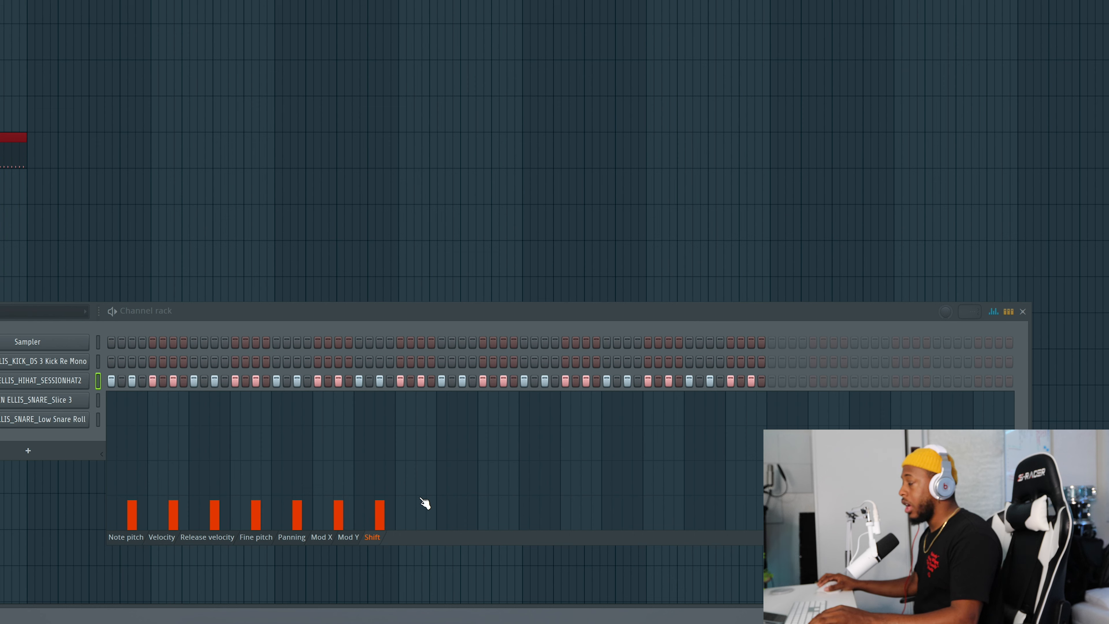
pyautogui.click(504, 503)
pyautogui.click(545, 505)
pyautogui.click(586, 505)
pyautogui.click(627, 497)
pyautogui.click(669, 507)
pyautogui.click(722, 503)
pyautogui.click(754, 507)
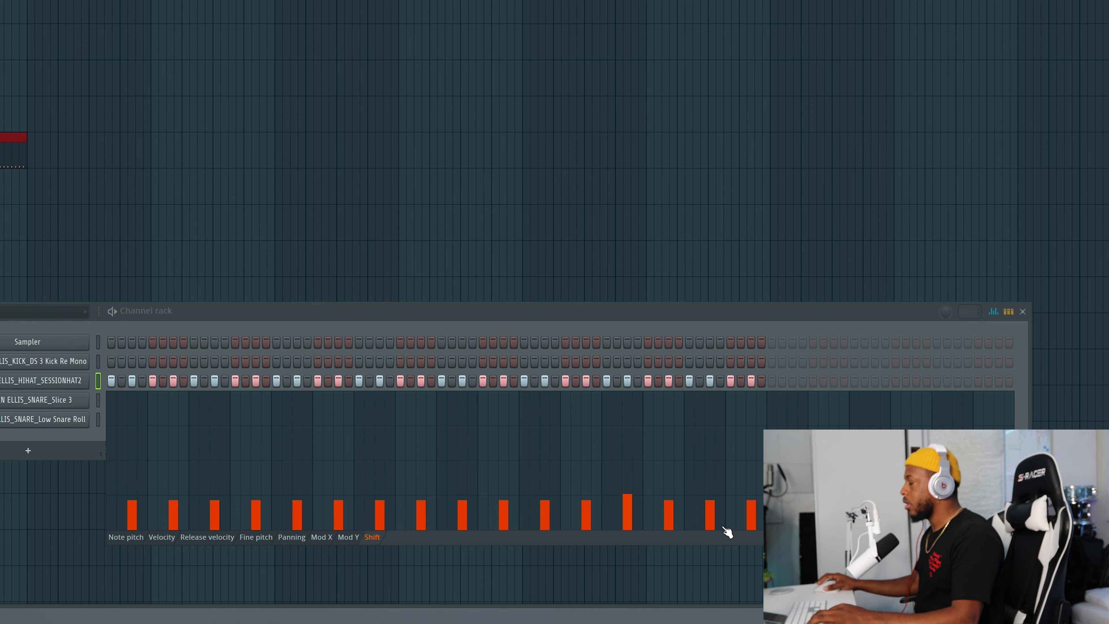
pyautogui.click(992, 313)
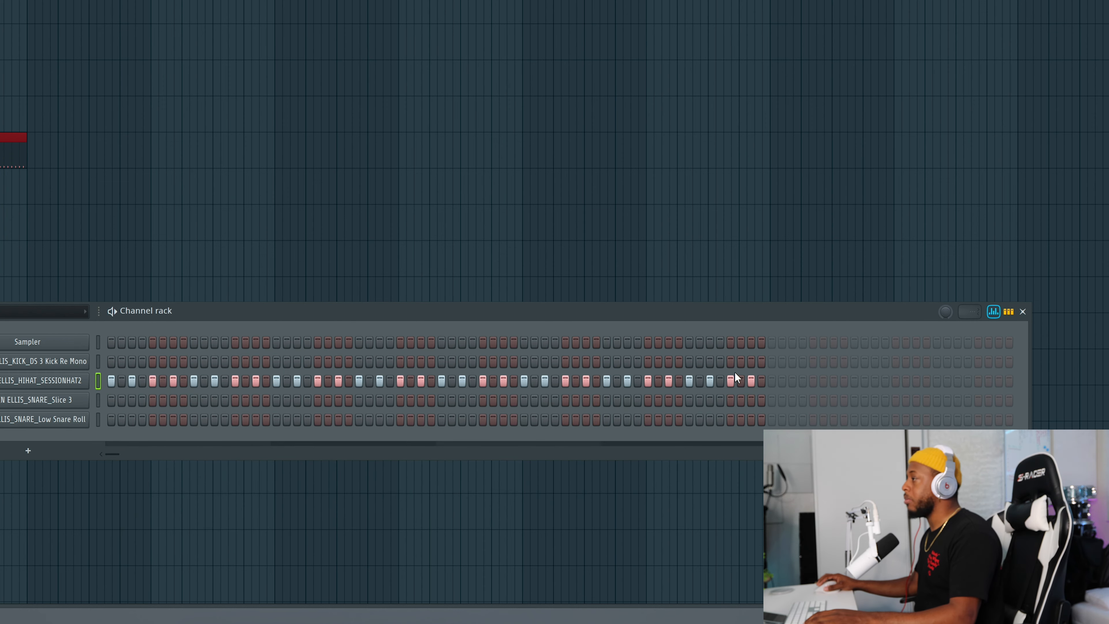
# Lower the velocity of every second hi-hat hit to roughly half, with slight variations, and leave the hits between them unchanged.
pyautogui.click(22, 392)
pyautogui.click(160, 535)
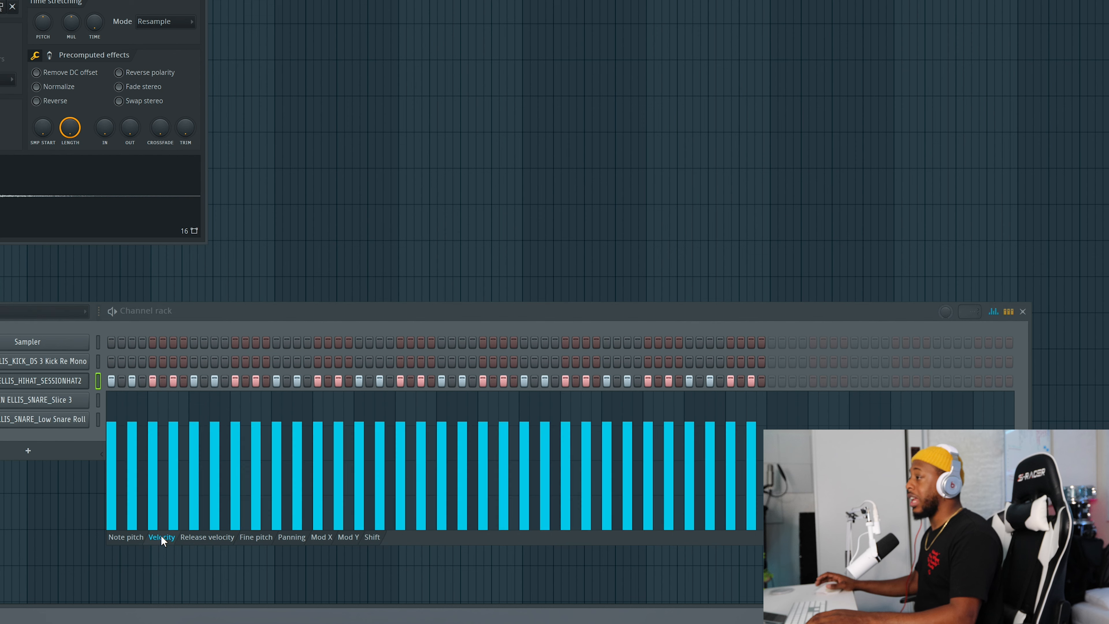
pyautogui.click(132, 477)
pyautogui.click(140, 485)
pyautogui.click(174, 485)
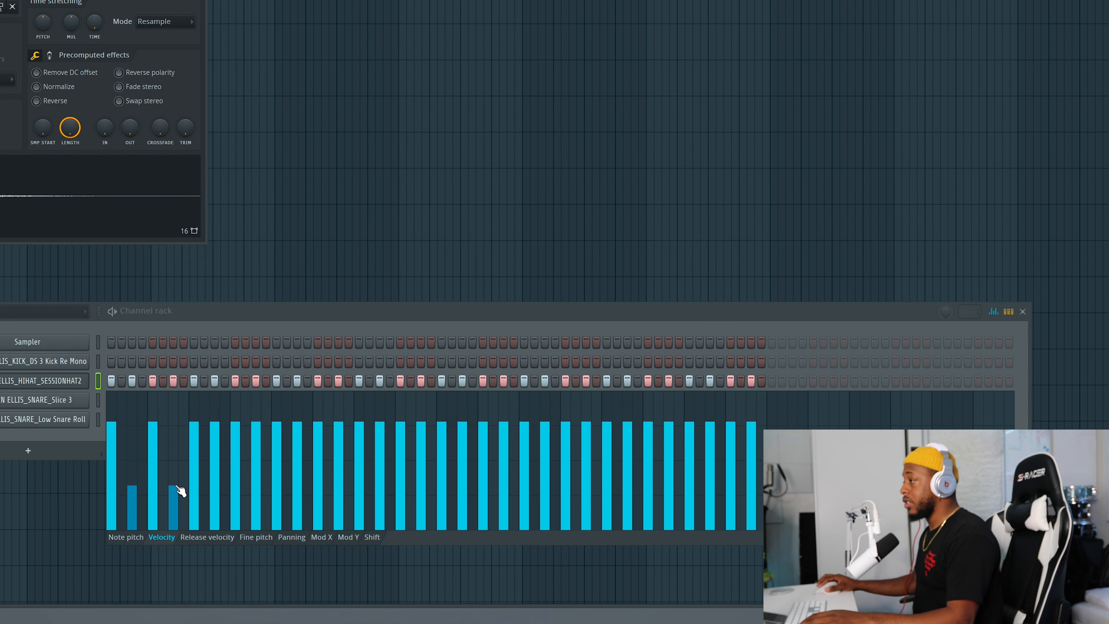
pyautogui.click(214, 487)
pyautogui.click(256, 477)
pyautogui.click(297, 485)
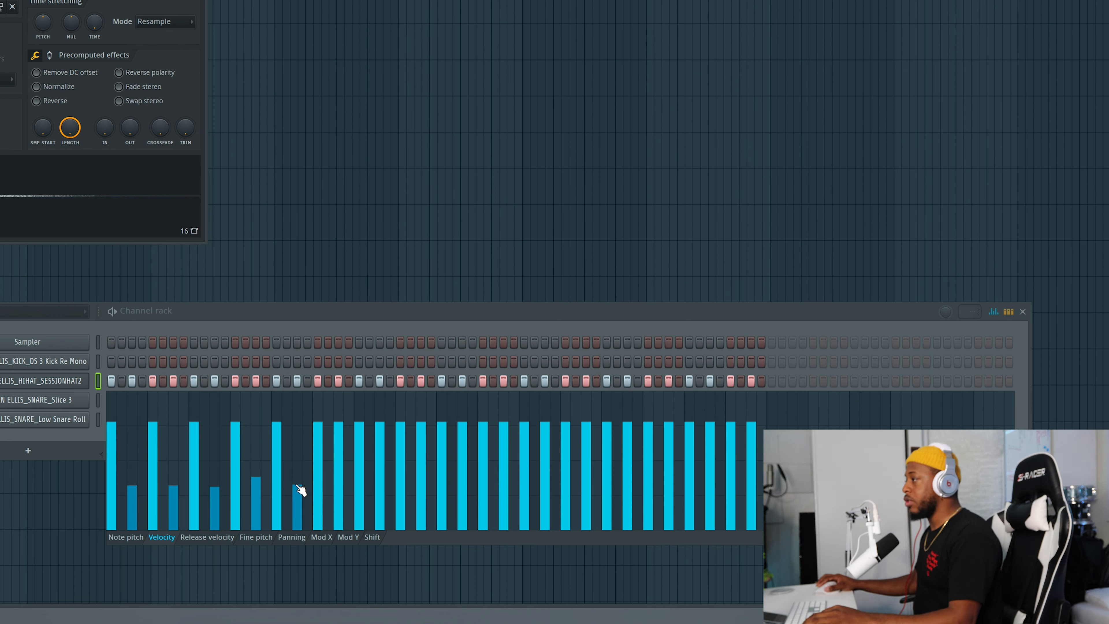
pyautogui.click(338, 493)
pyautogui.click(380, 474)
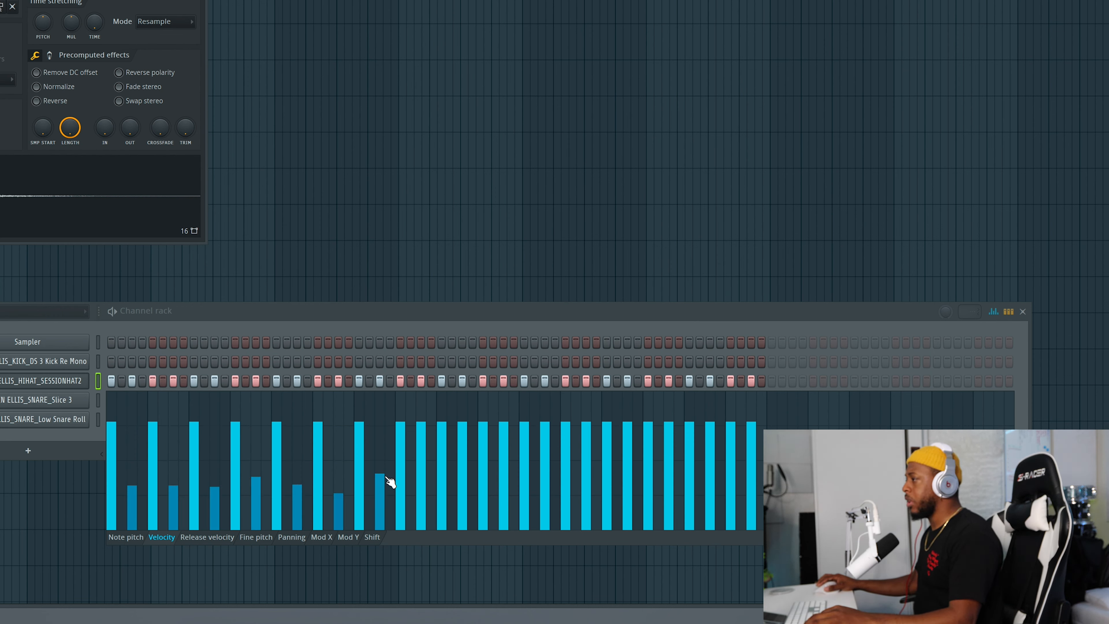
pyautogui.click(417, 489)
pyautogui.click(461, 484)
pyautogui.click(503, 477)
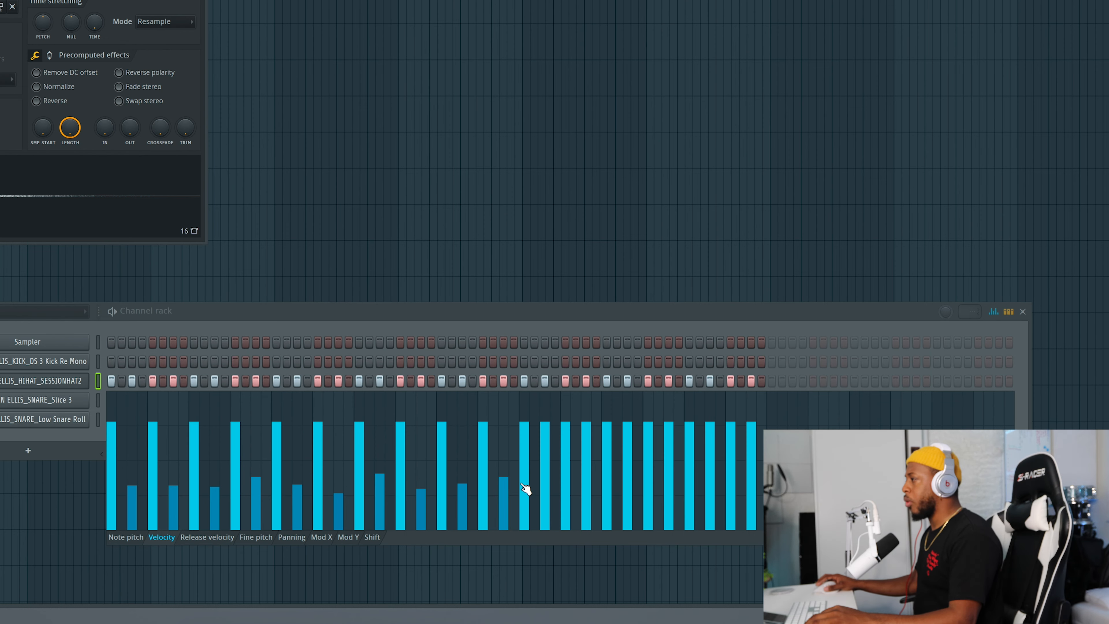
pyautogui.click(546, 480)
pyautogui.click(586, 483)
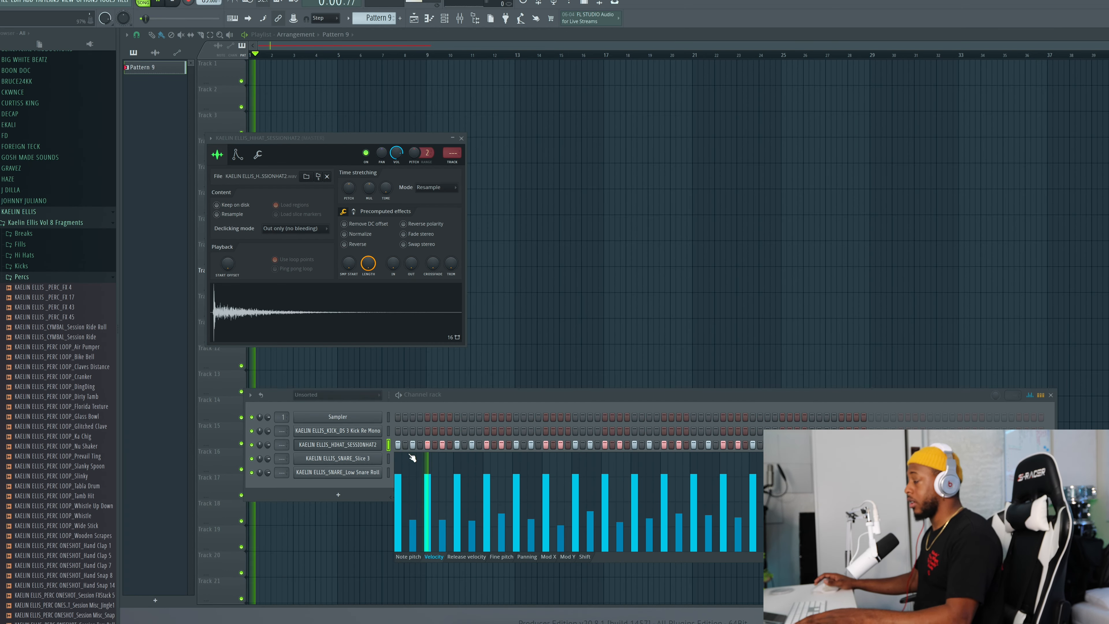
pyautogui.click(1030, 395)
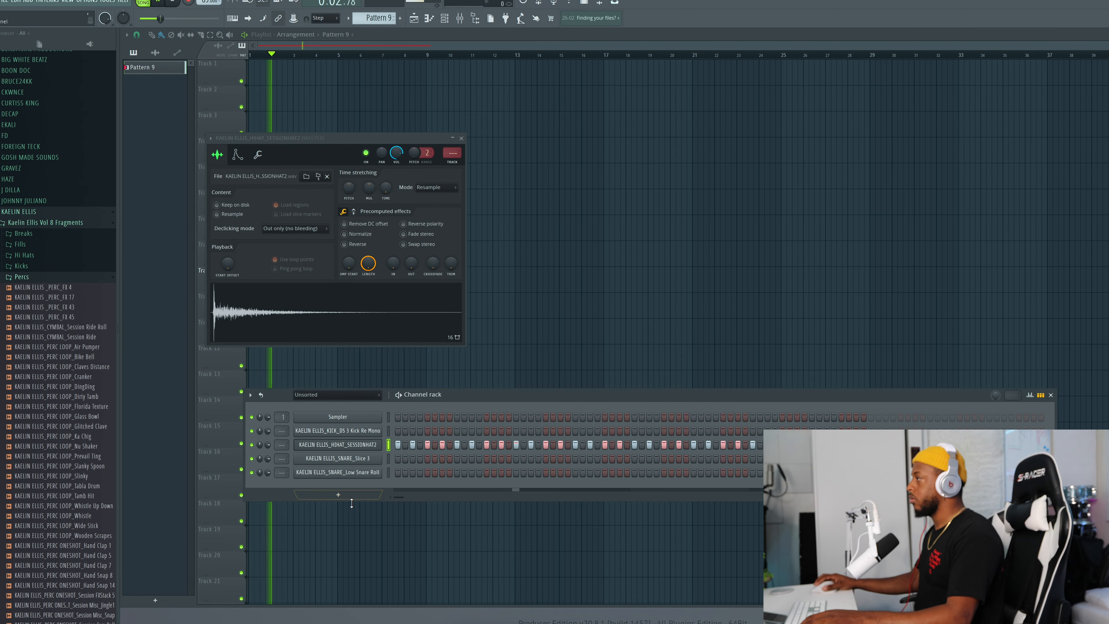
# Stop playback and examine the time shift and swing settings in the SESSIONHAT2 channel's miscellaneous functions.
pyautogui.click(344, 447)
pyautogui.press('space')
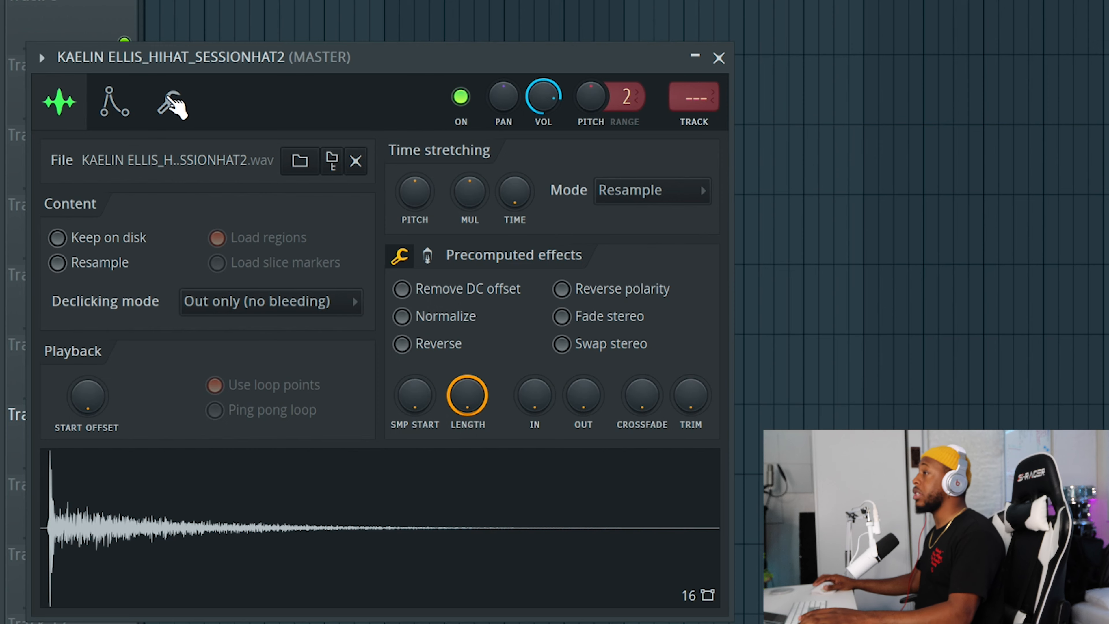
pyautogui.click(173, 105)
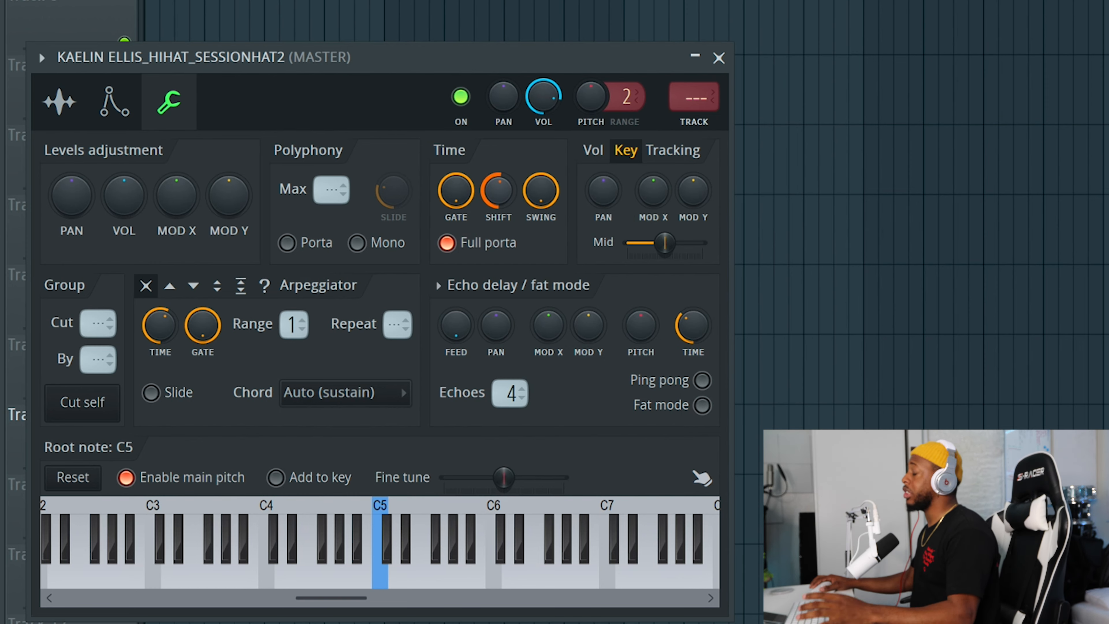
pyautogui.click(718, 58)
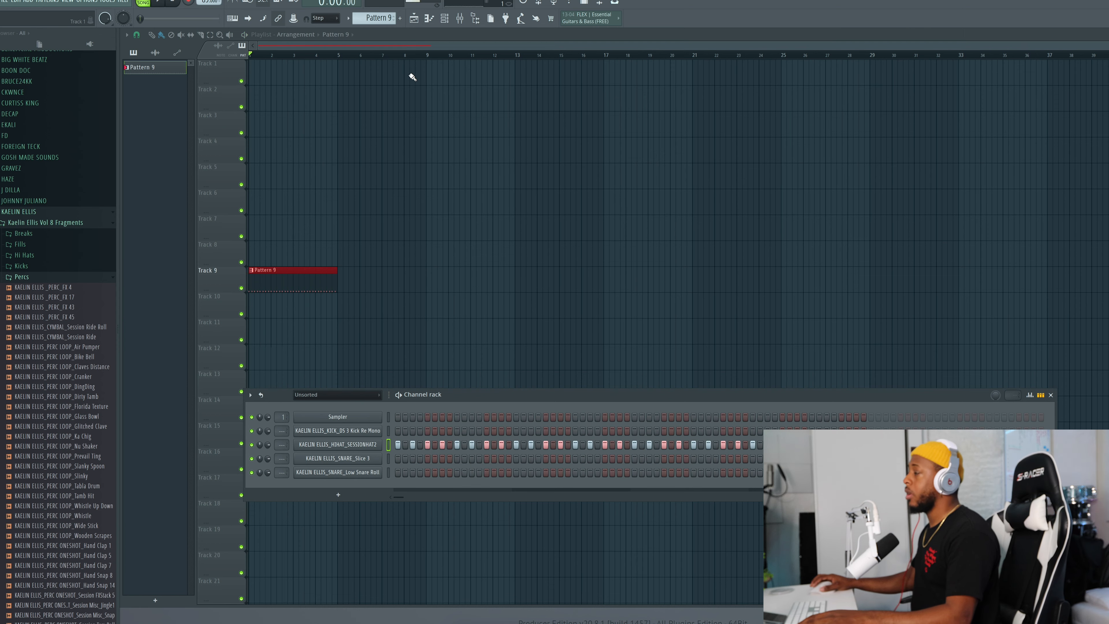
# Place Pattern 10 at the start of Track 10 and bring up its channel rack.
pyautogui.scroll(1, 376, 22)
pyautogui.click(260, 299)
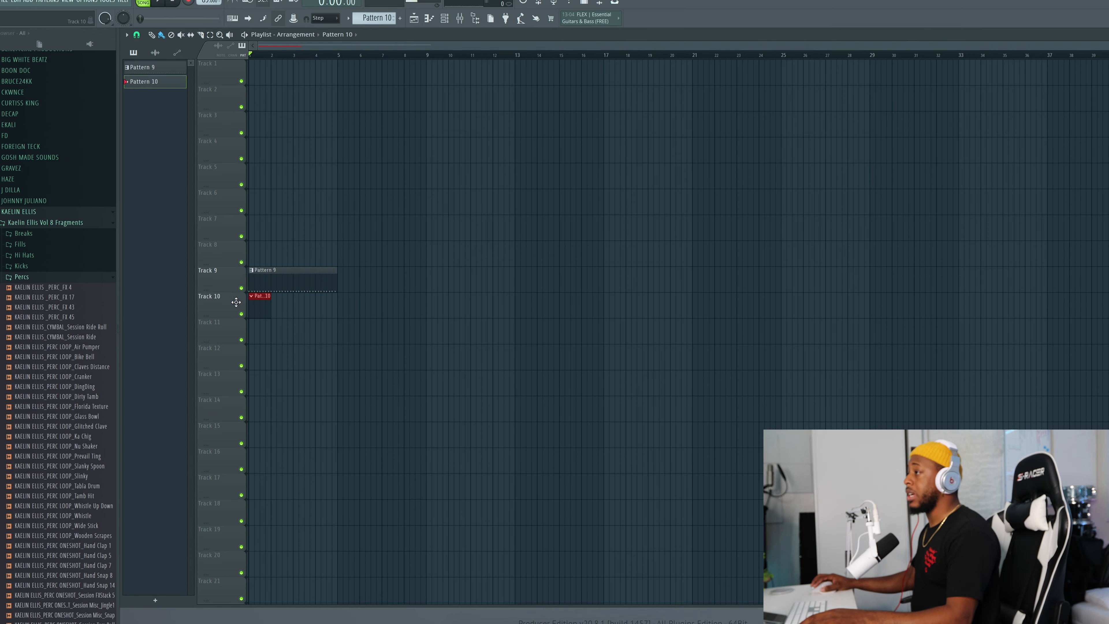
pyautogui.press('F6')
# Program the SNARE_Slice 3 channel during playback with hits every eight steps, from step 5 to step 53.
pyautogui.press('space')
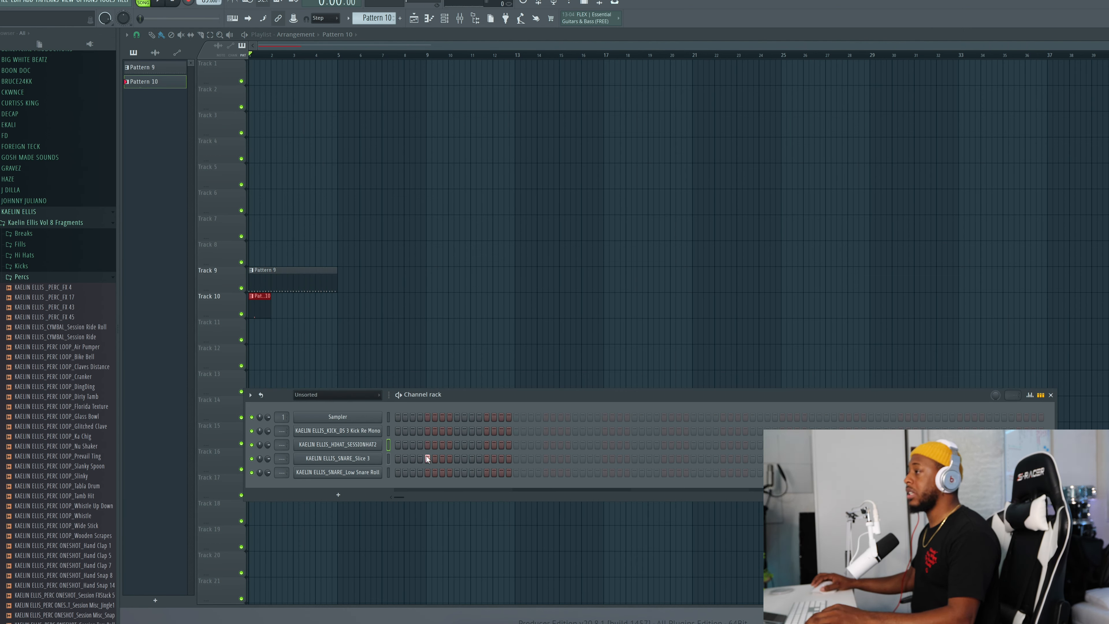
pyautogui.click(427, 458)
pyautogui.click(486, 459)
pyautogui.click(546, 458)
pyautogui.click(604, 458)
pyautogui.click(664, 458)
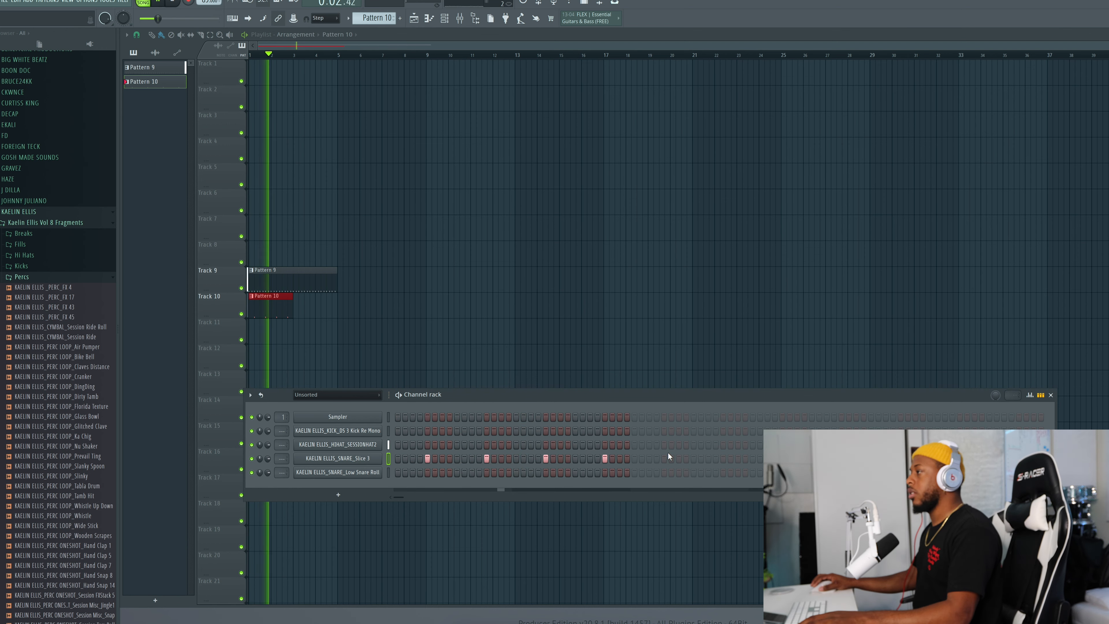
pyautogui.click(723, 459)
pyautogui.click(782, 459)
pyautogui.press('space')
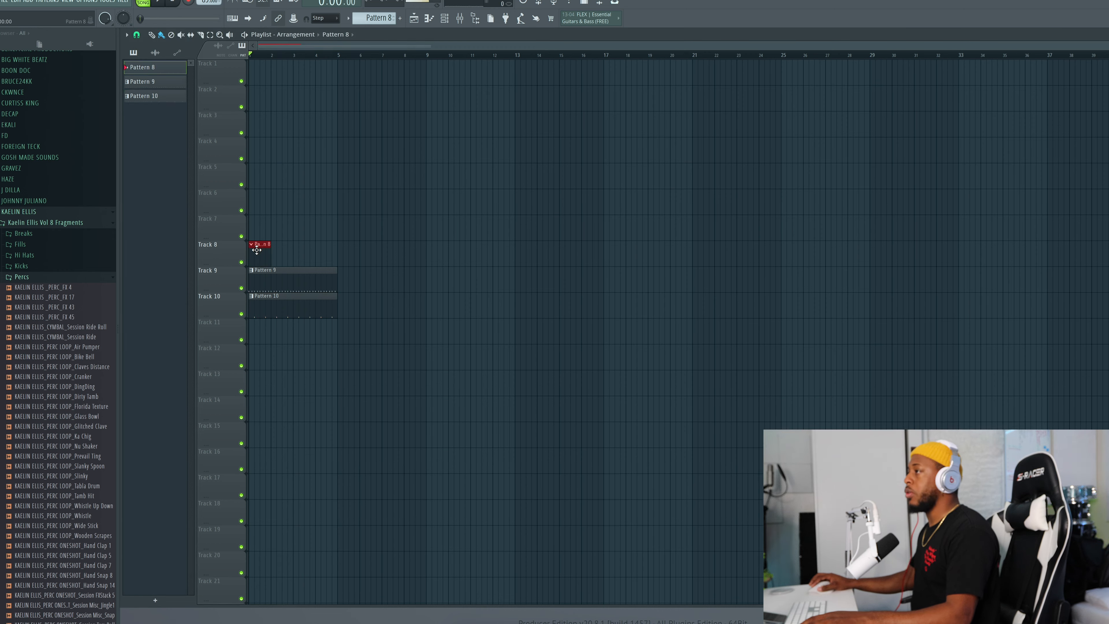
# Program Pattern 8's kick channel with hits on steps 1, 7, 15, 19, 23, 31, 39, 47, 51 and 55.
pyautogui.press('F6')
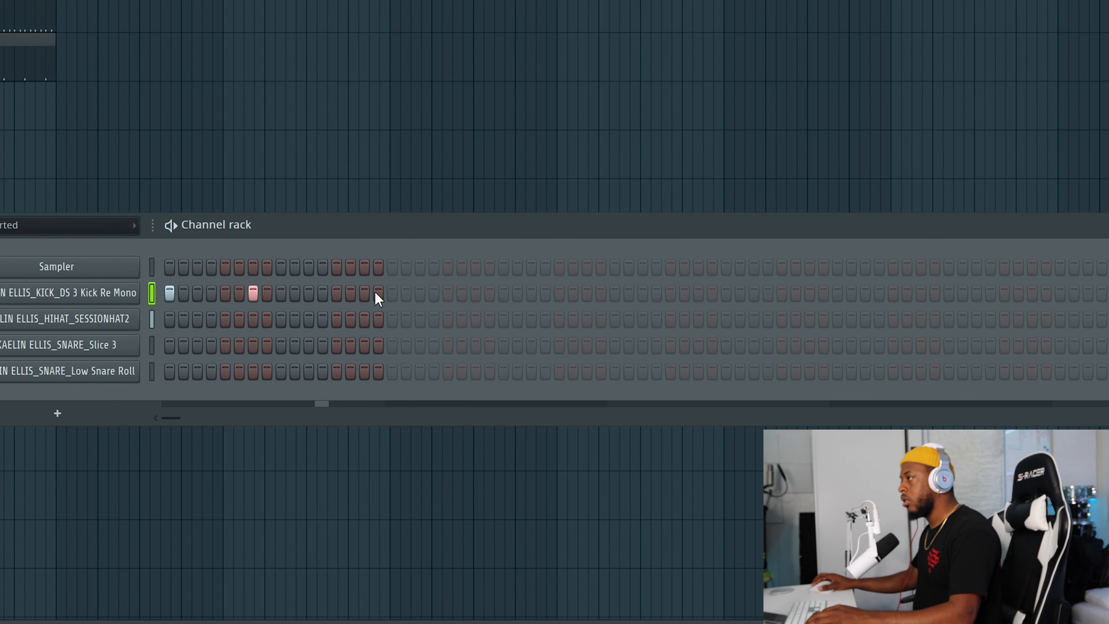
pyautogui.click(364, 293)
pyautogui.click(419, 292)
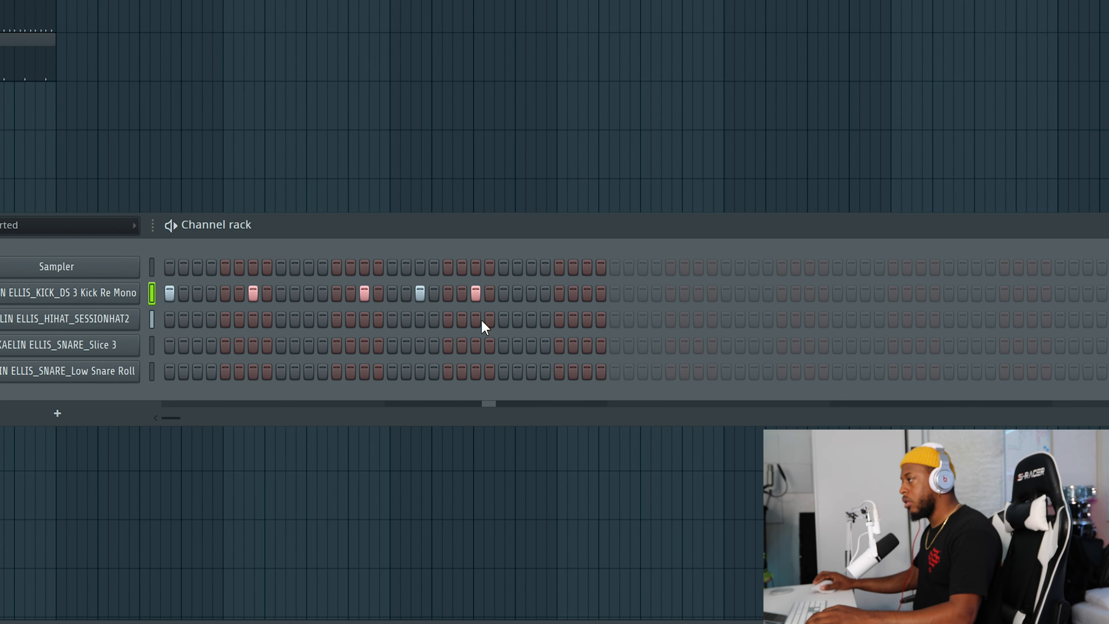
pyautogui.click(589, 291)
pyautogui.rightClick(601, 292)
pyautogui.click(642, 290)
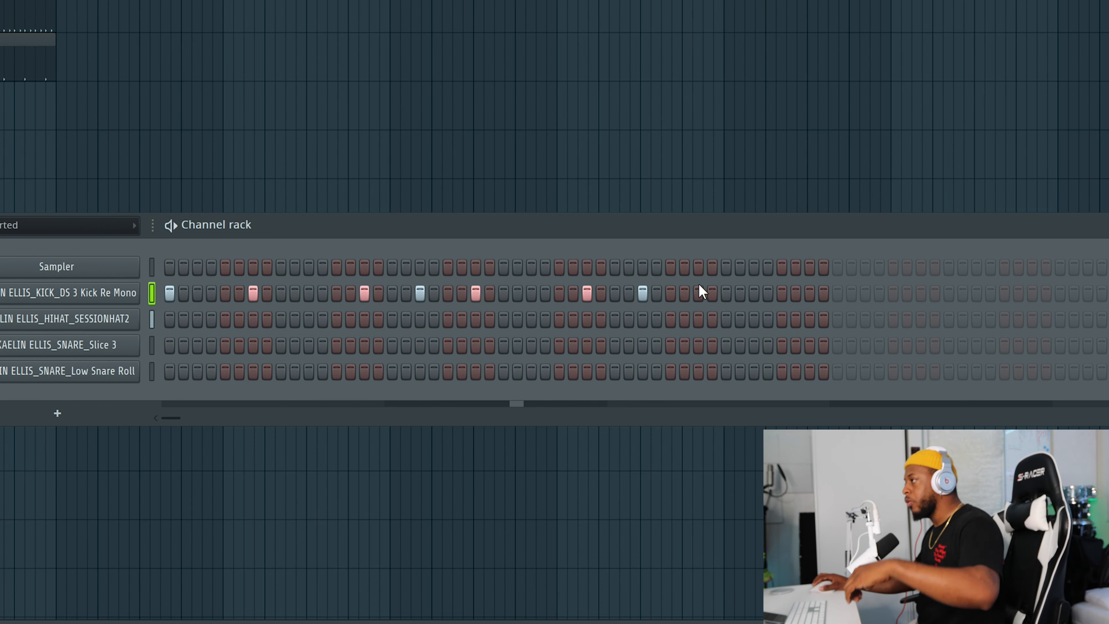
pyautogui.rightClick(642, 292)
pyautogui.click(698, 292)
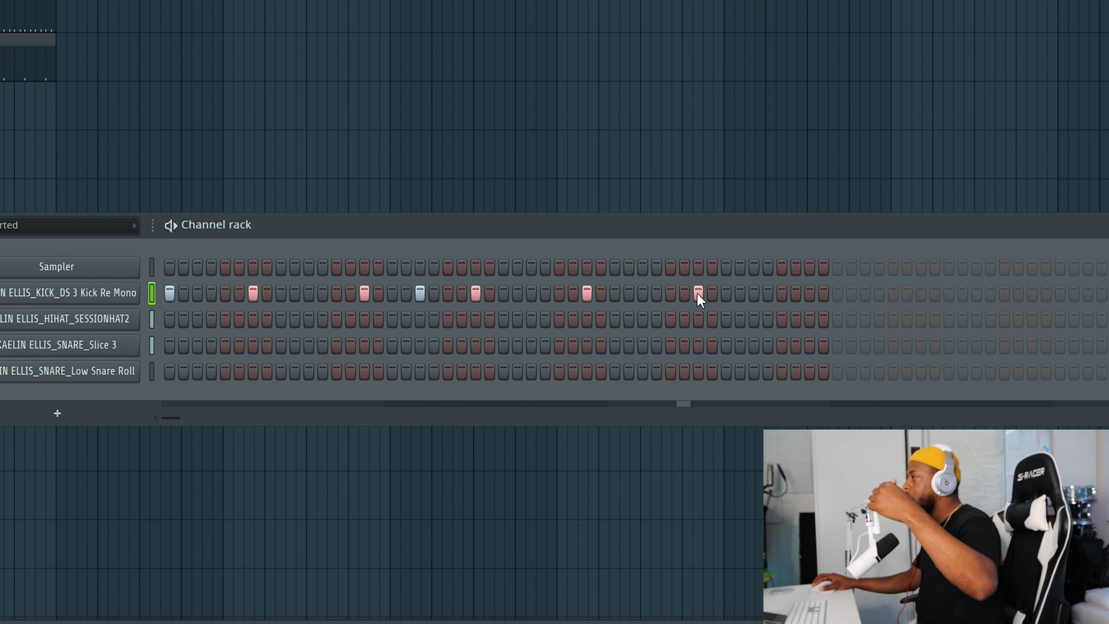
pyautogui.click(809, 293)
pyautogui.click(866, 292)
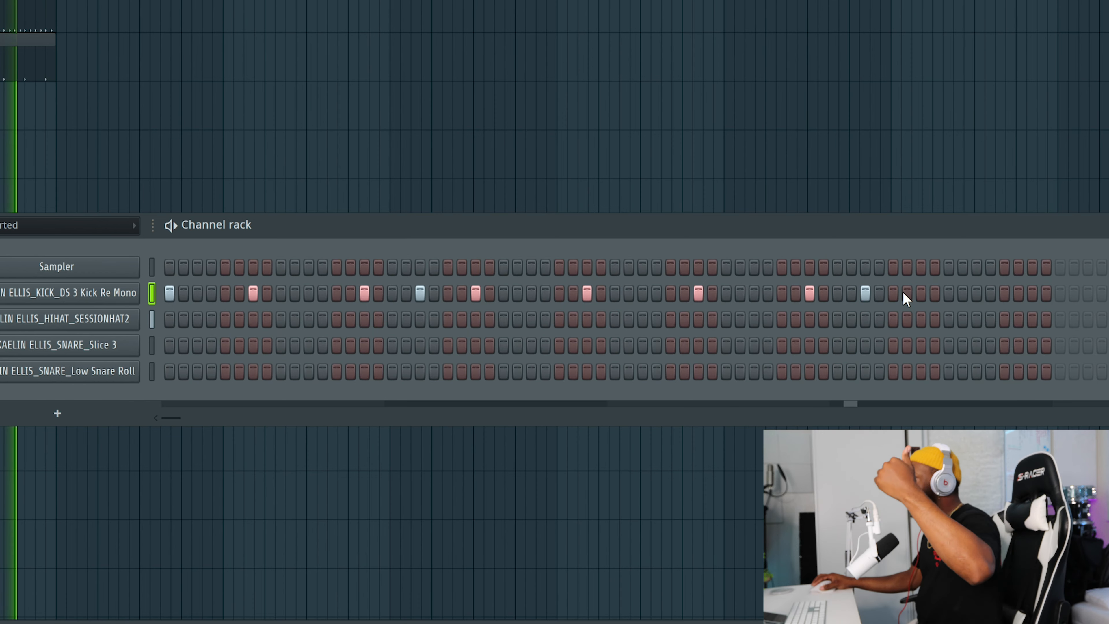
pyautogui.click(920, 292)
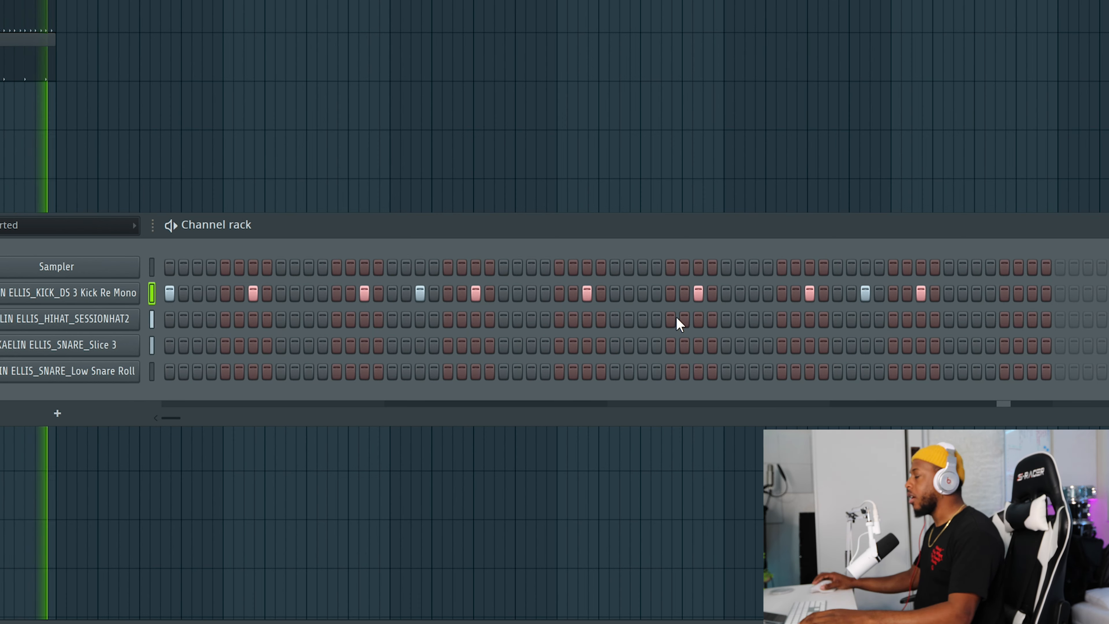
pyautogui.press('space')
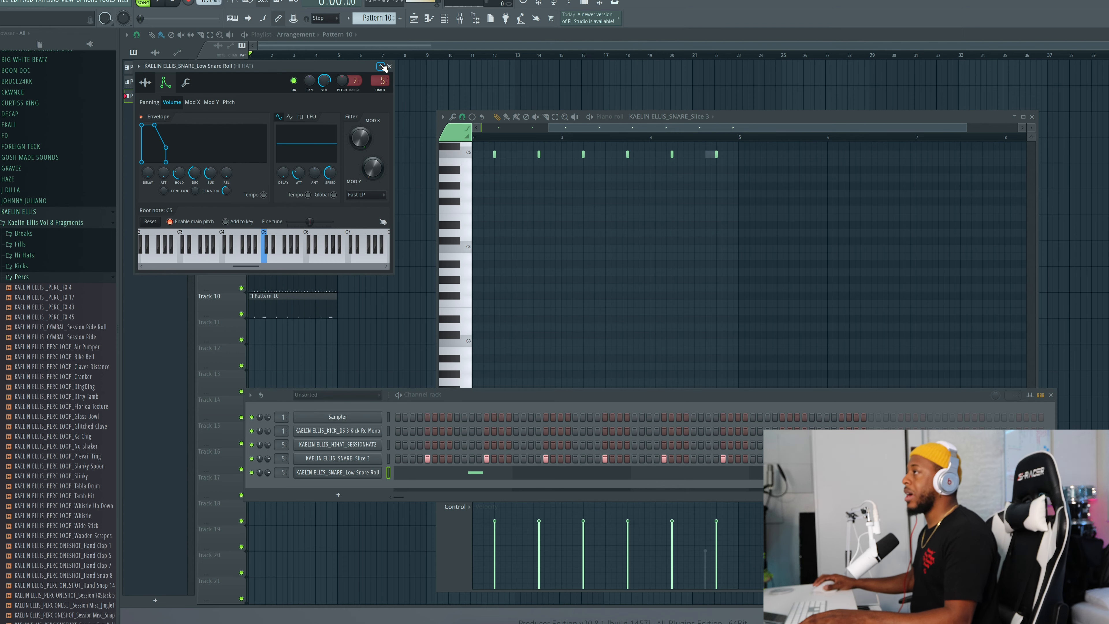
# Close the open editor windows and duplicate the Pattern 8, 9 and 10 clips three times along the playlist.
pyautogui.click(390, 67)
pyautogui.press('F12')
pyautogui.moveTo(397, 215); pyautogui.dragTo(249, 356)
pyautogui.hotkey('ctrl', 'b')
pyautogui.hotkey('ctrl', 'b')
pyautogui.hotkey('ctrl', 'b')
pyautogui.click(418, 440)
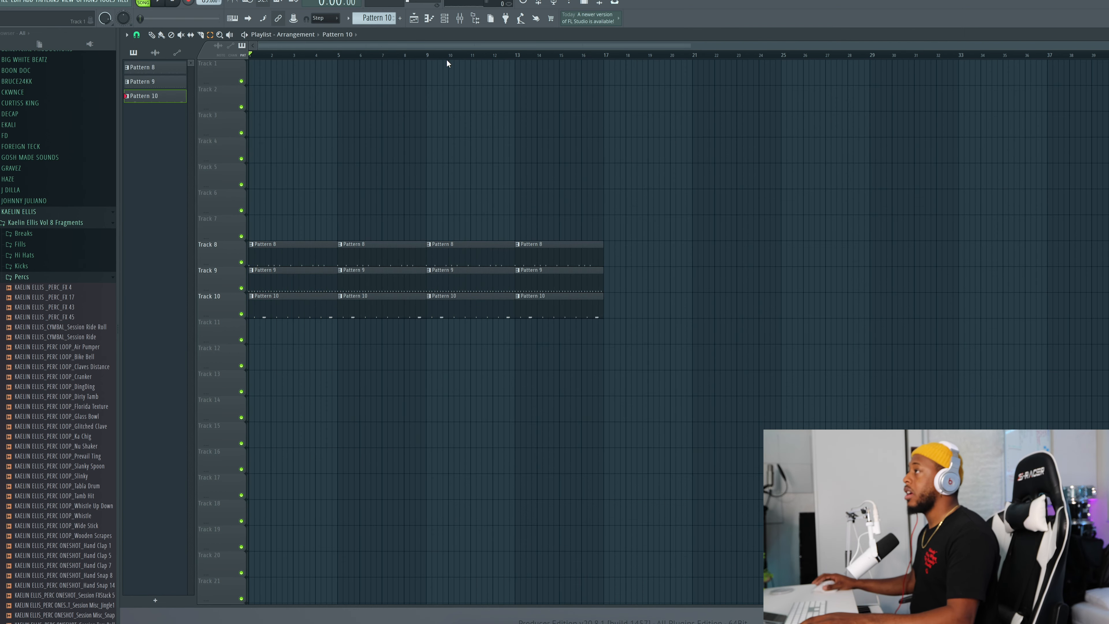
# Insert an Addictive Keys channel above the kick channel in the channel rack.
pyautogui.click(457, 18)
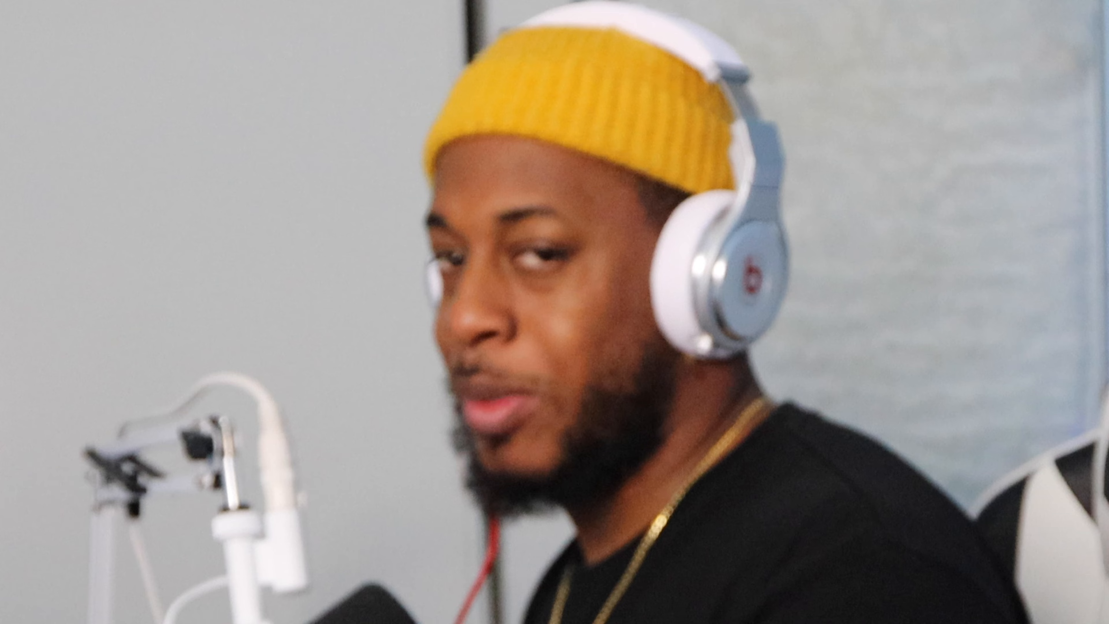
pyautogui.rightClick(371, 433)
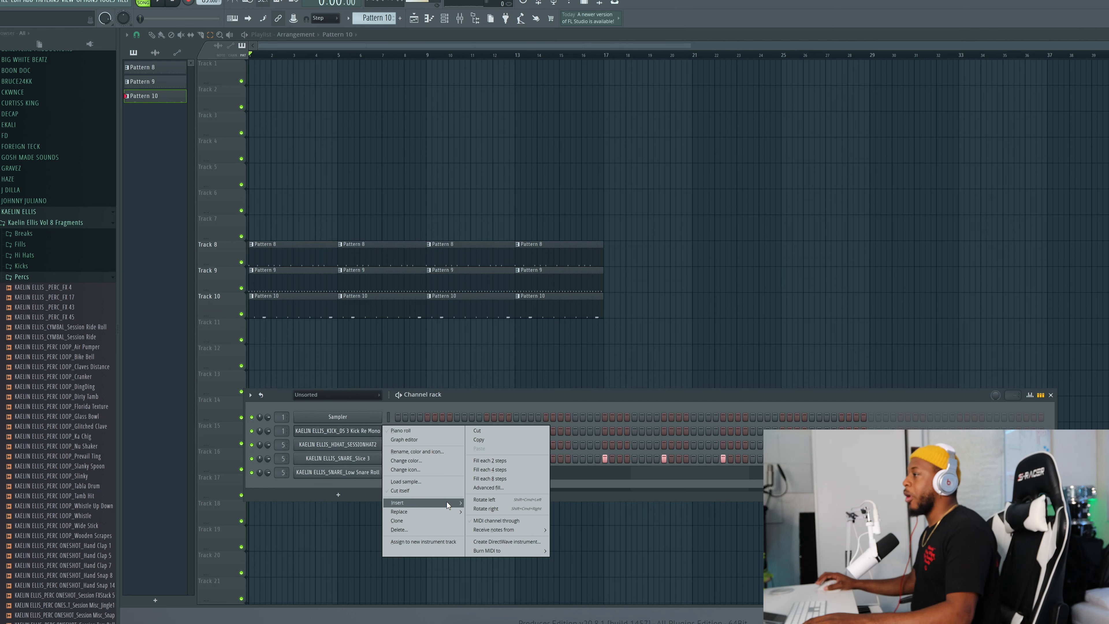
pyautogui.click(446, 502)
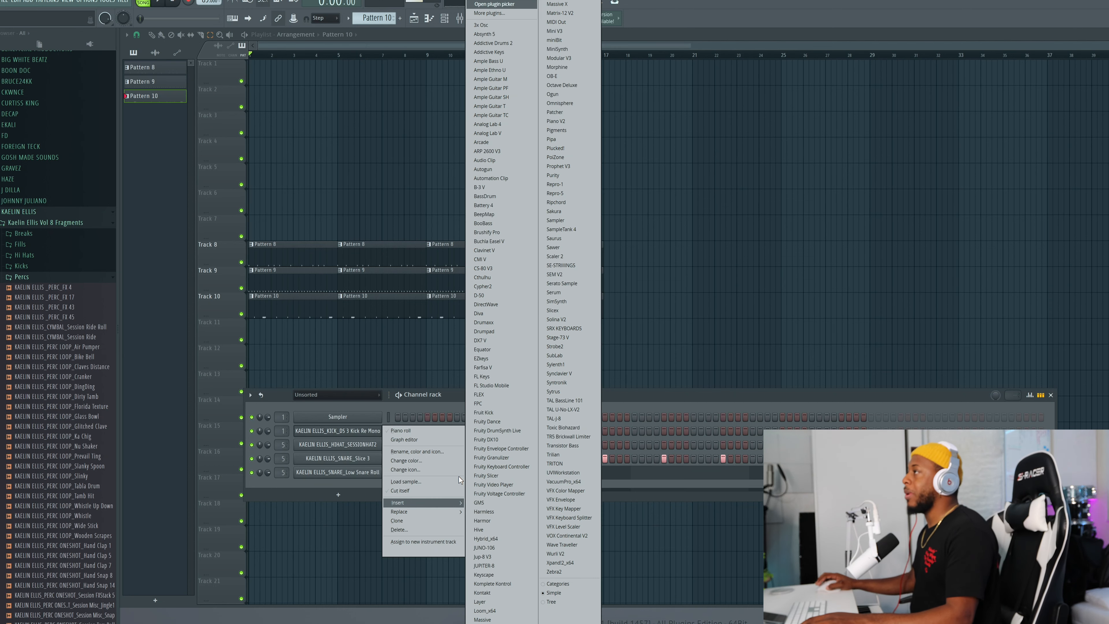
pyautogui.click(511, 50)
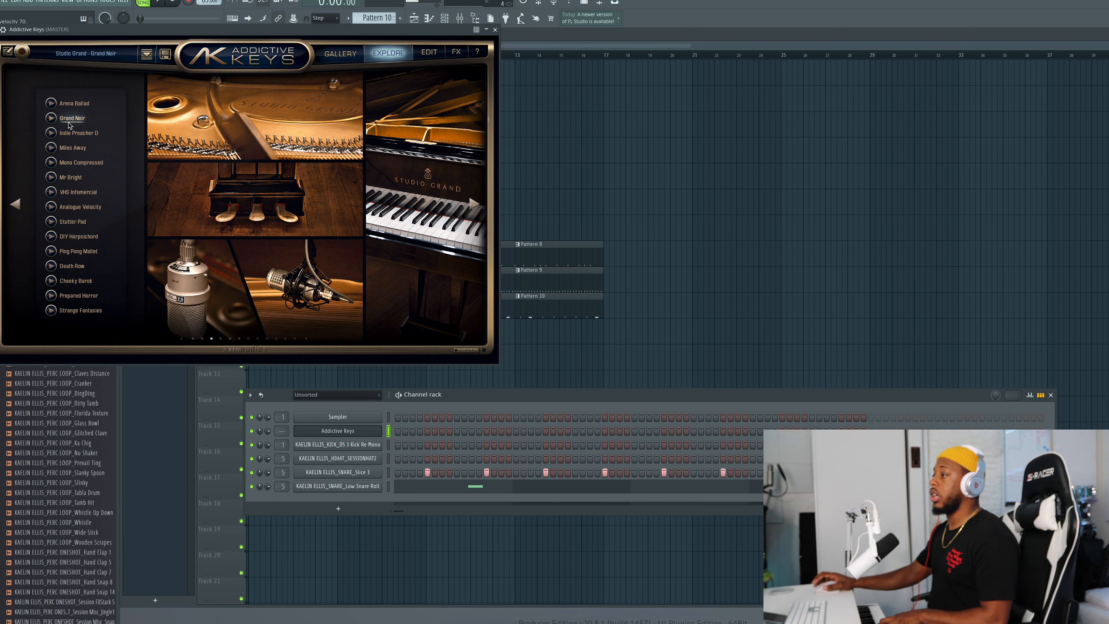
# Route the Addictive Keys channel to mixer track 21 and load the Tapeboy effect in a slot on that track.
pyautogui.doubleClick(283, 431)
pyautogui.moveTo(282, 435); pyautogui.dragTo(281, 395)
pyautogui.doubleClick(281, 431)
pyautogui.click(1073, 270)
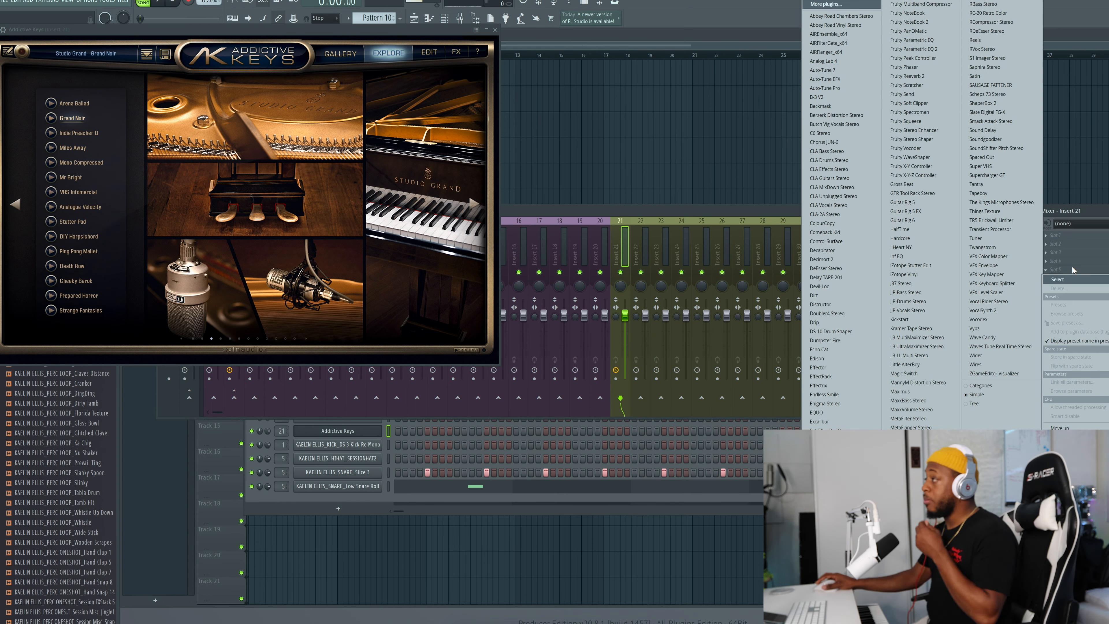
pyautogui.click(977, 194)
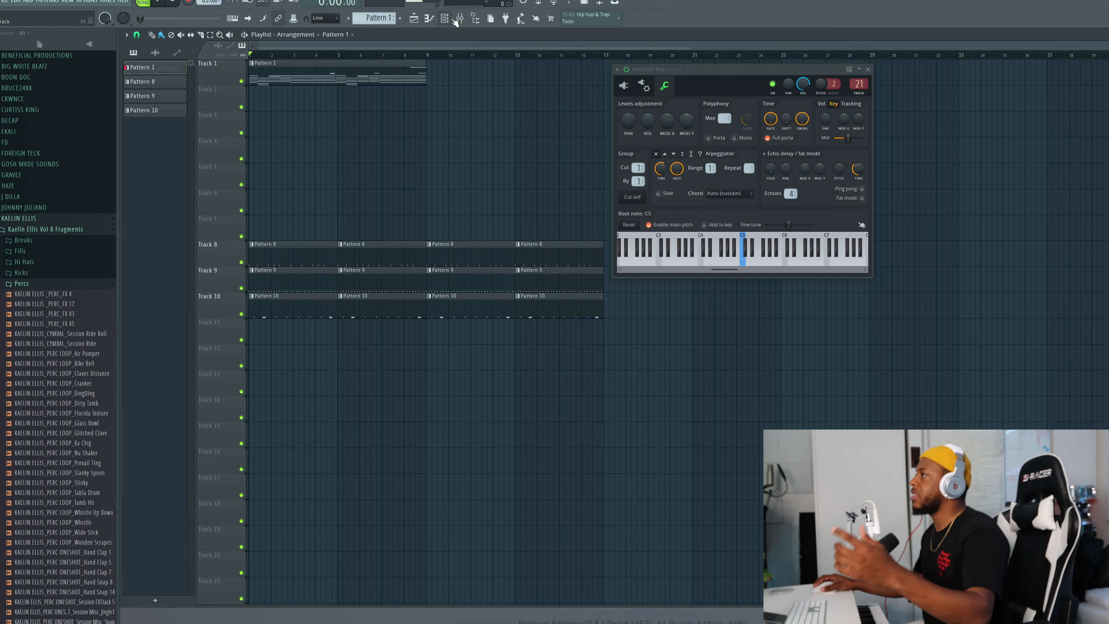
# Record an eight-bar Kontakt melody as Pattern 2 on Track 2.
pyautogui.press('F6')
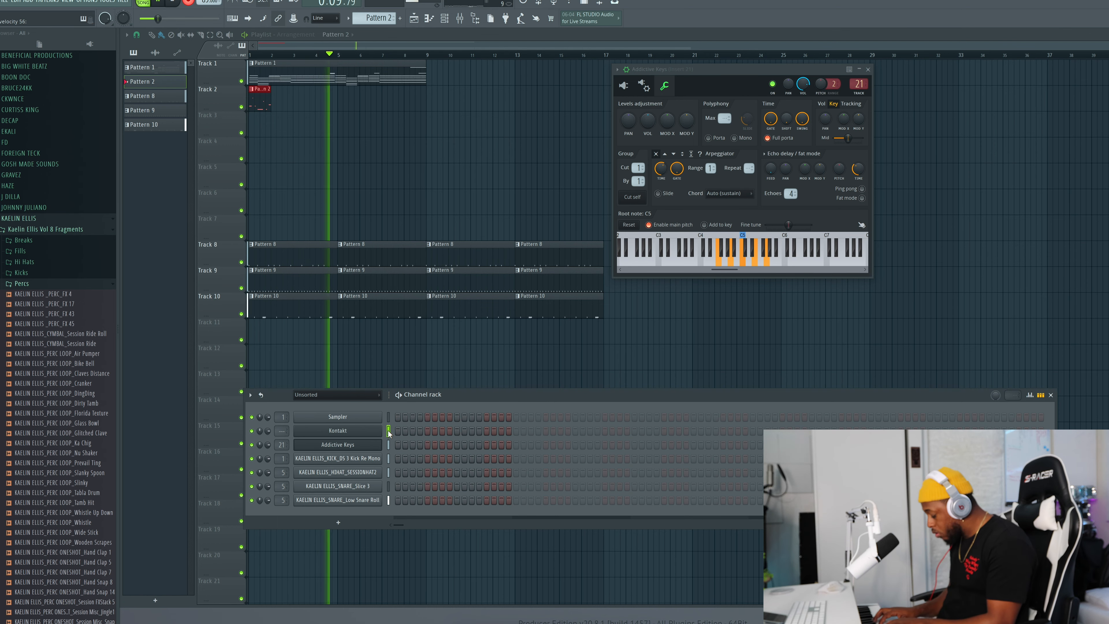
pyautogui.press('space')
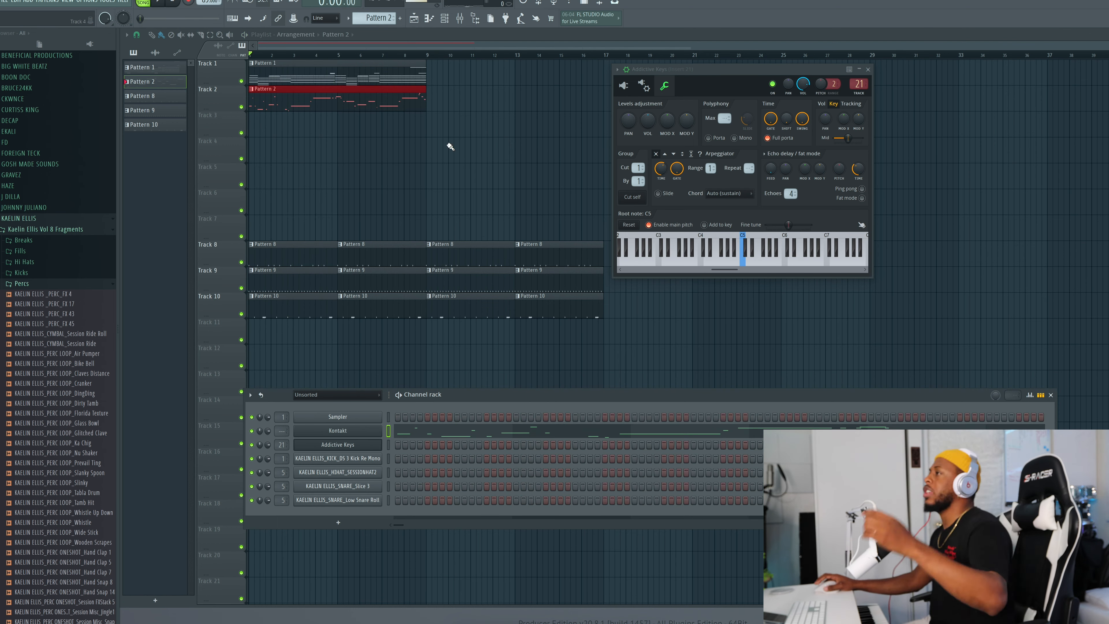
# Add a second Kontakt channel and an Analog Lab V channel, recording their parts as Pattern 3 and Pattern 4.
pyautogui.rightClick(340, 435)
pyautogui.press('Escape')
pyautogui.rightClick(351, 441)
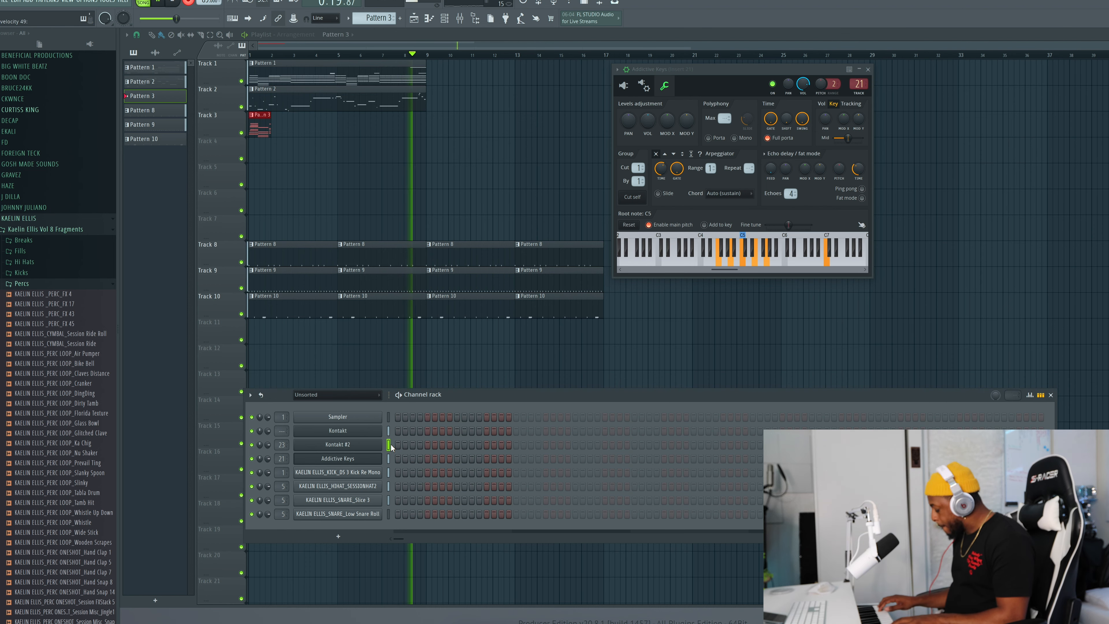
pyautogui.press('space')
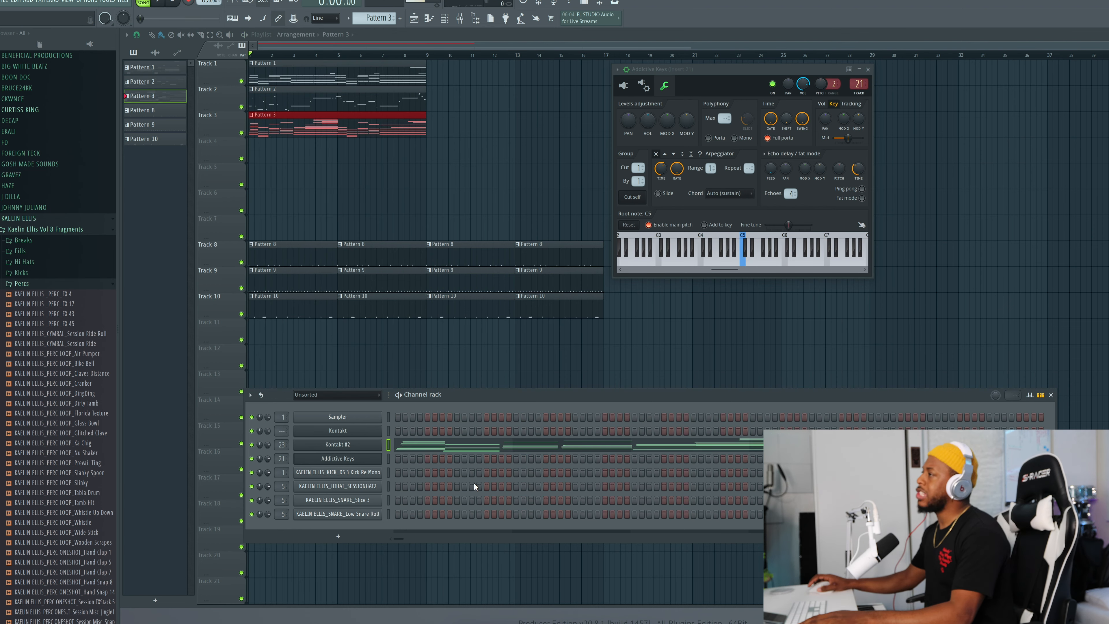
pyautogui.rightClick(356, 430)
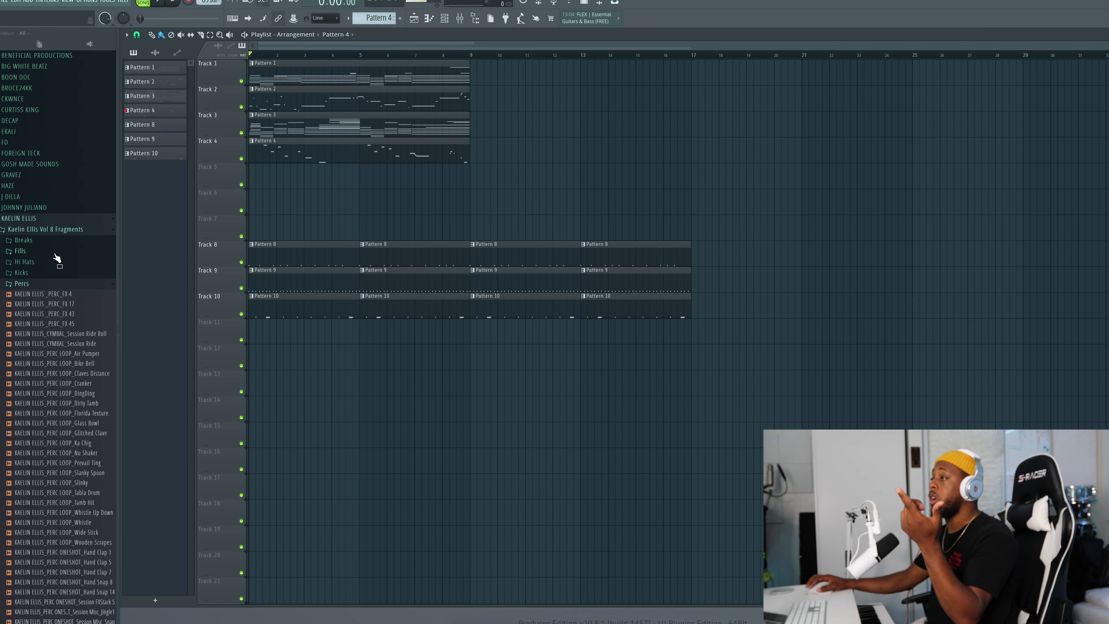
# Place the KAELIN ELLIS_FILLS_Session Misc Fill 1 sample on Track 6 in the second half of bar 8 and fit it to the tempo.
pyautogui.click(55, 254)
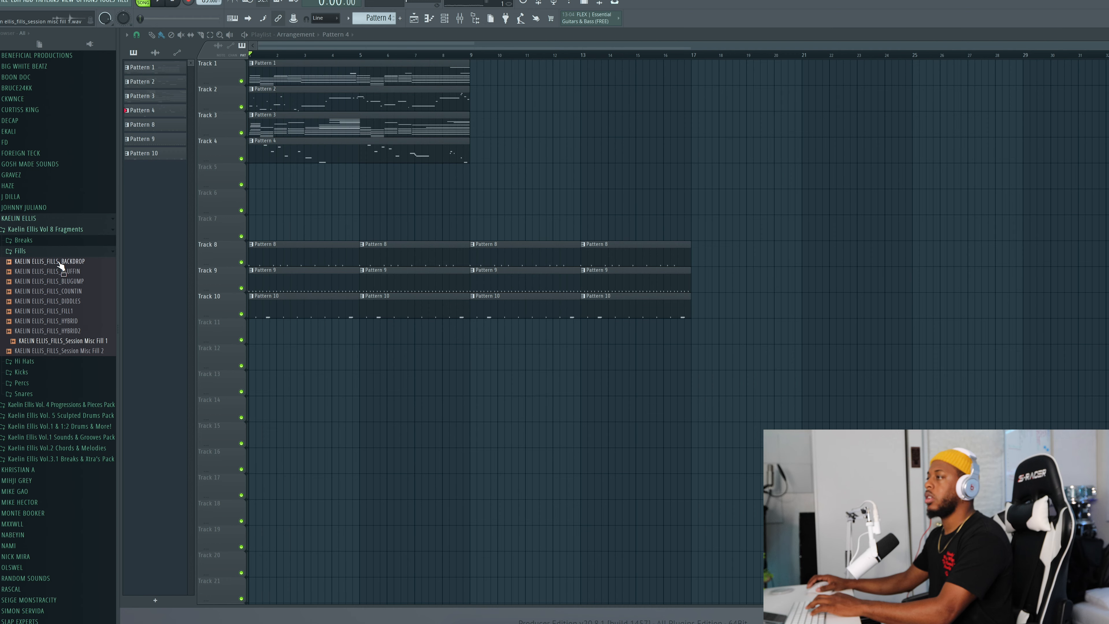
pyautogui.moveTo(61, 349); pyautogui.dragTo(465, 203)
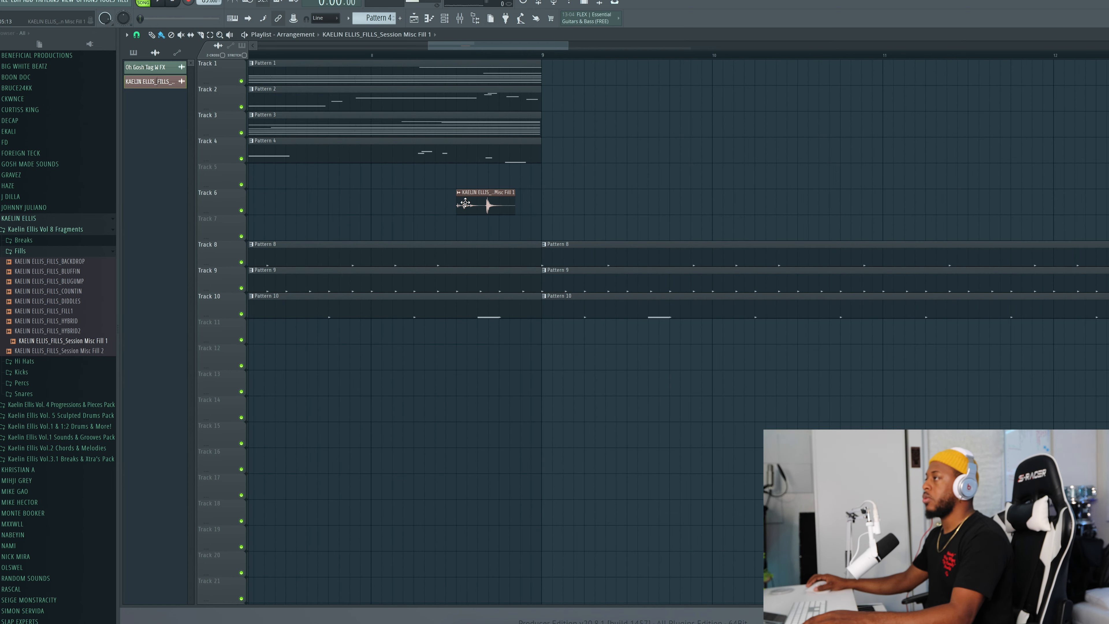
pyautogui.rightClick(459, 193)
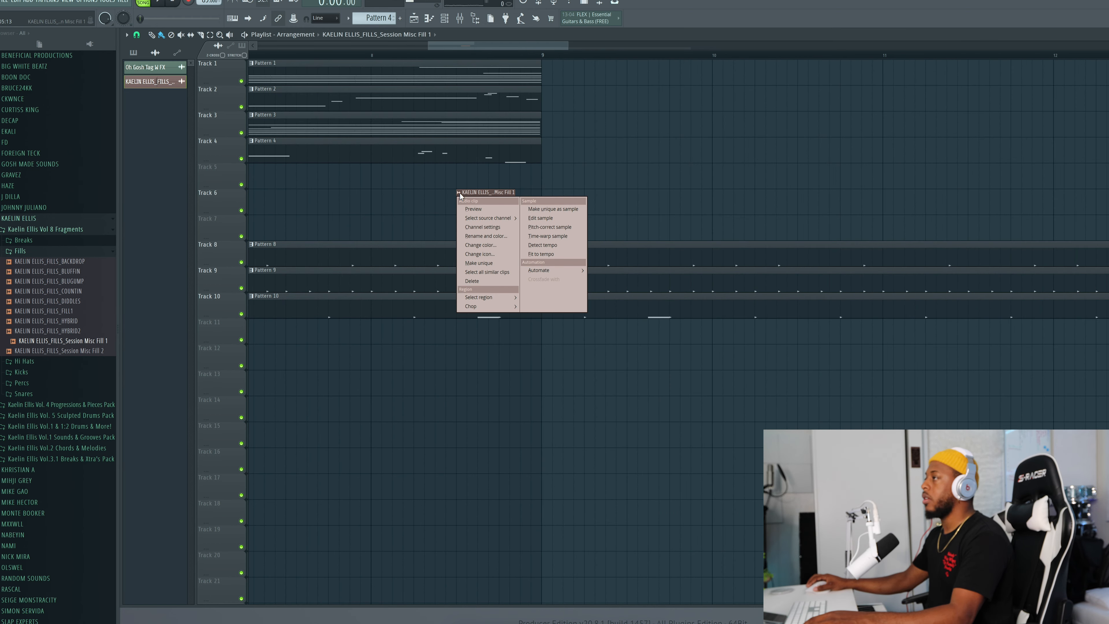
pyautogui.click(534, 255)
pyautogui.click(551, 320)
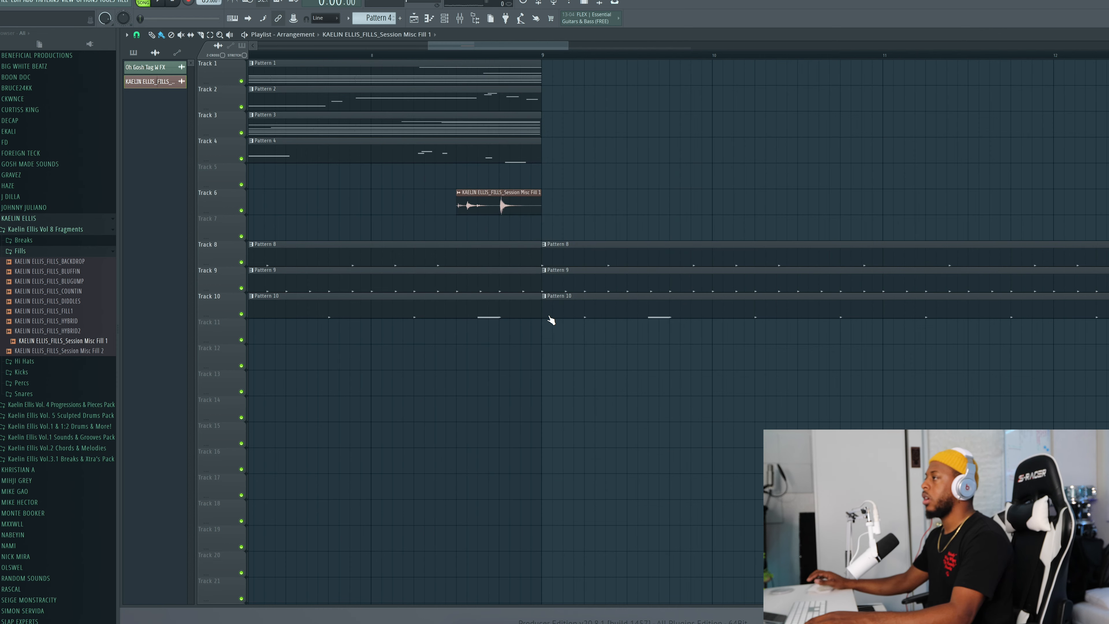
# Audition the fill and cut Patterns 1, 3, 8, 9 and 10 away in the half bar where it plays.
pyautogui.press('space')
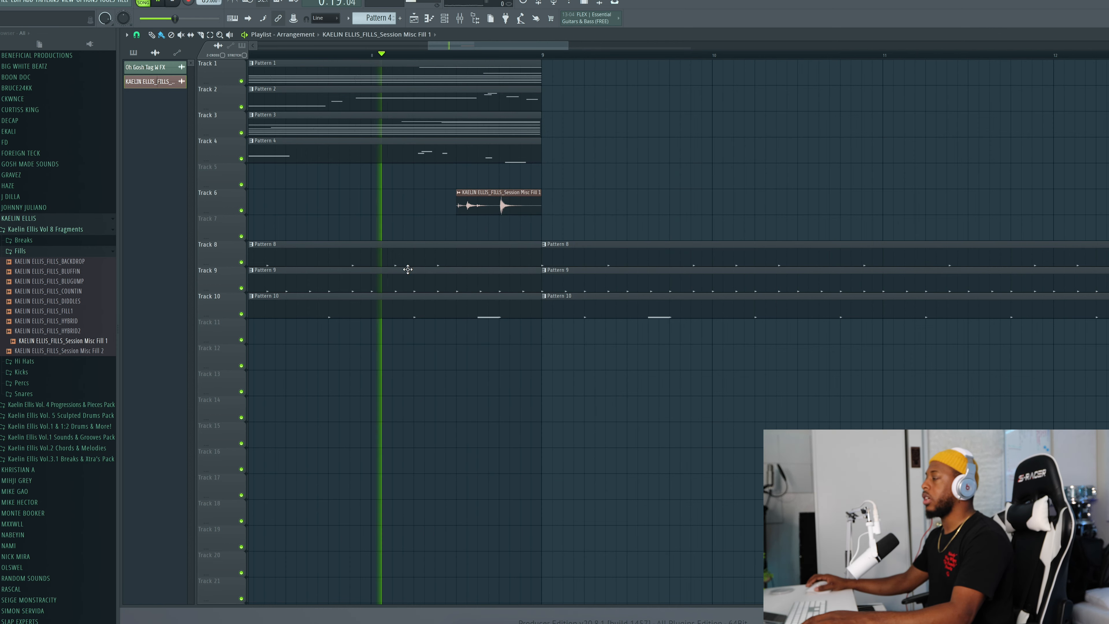
pyautogui.press('space')
pyautogui.moveTo(461, 253); pyautogui.dragTo(458, 184)
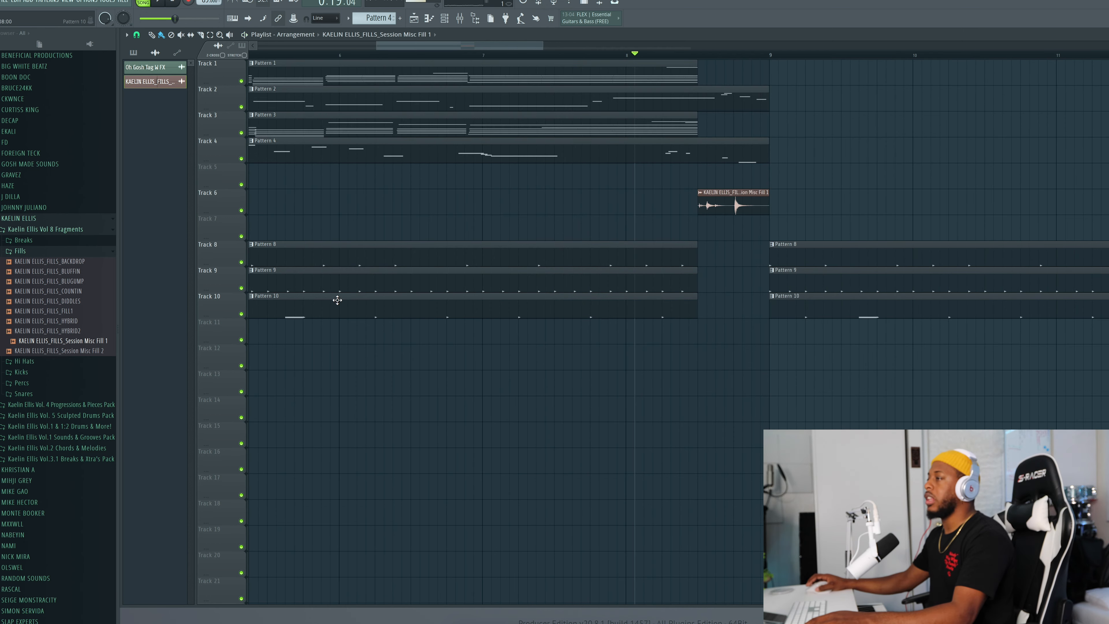
# Add KAELIN ELLIS_HIHAT_SESSIONOPENHAT1 on Track 7 near the end of bar 8 and trim it at bar 9.
pyautogui.click(45, 251)
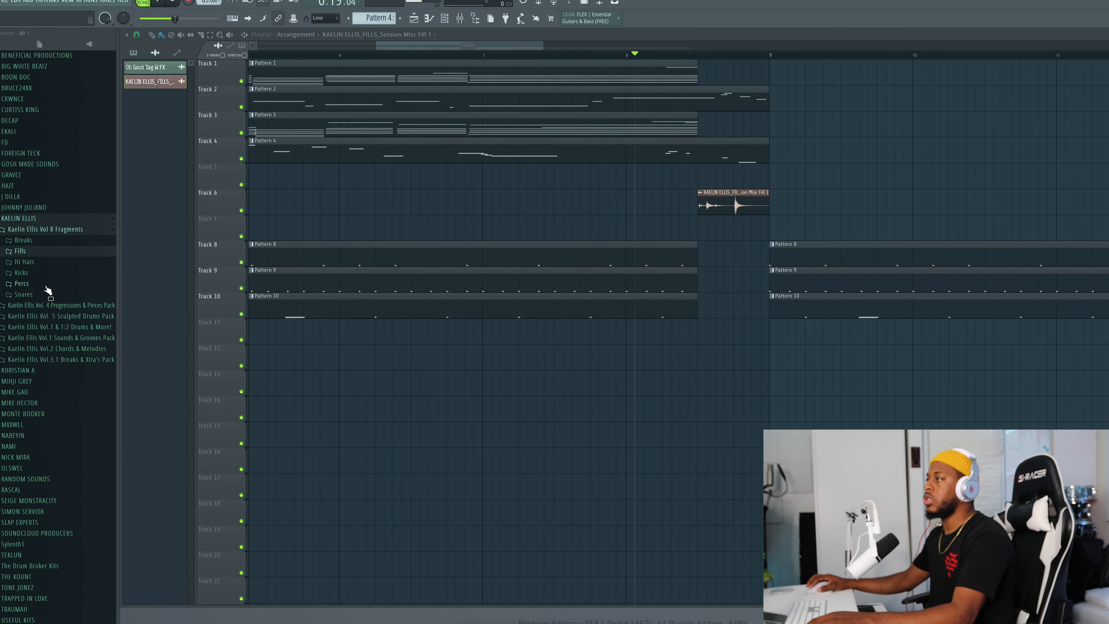
pyautogui.click(47, 264)
pyautogui.moveTo(87, 421); pyautogui.dragTo(751, 234)
pyautogui.scroll(4, 751, 235)
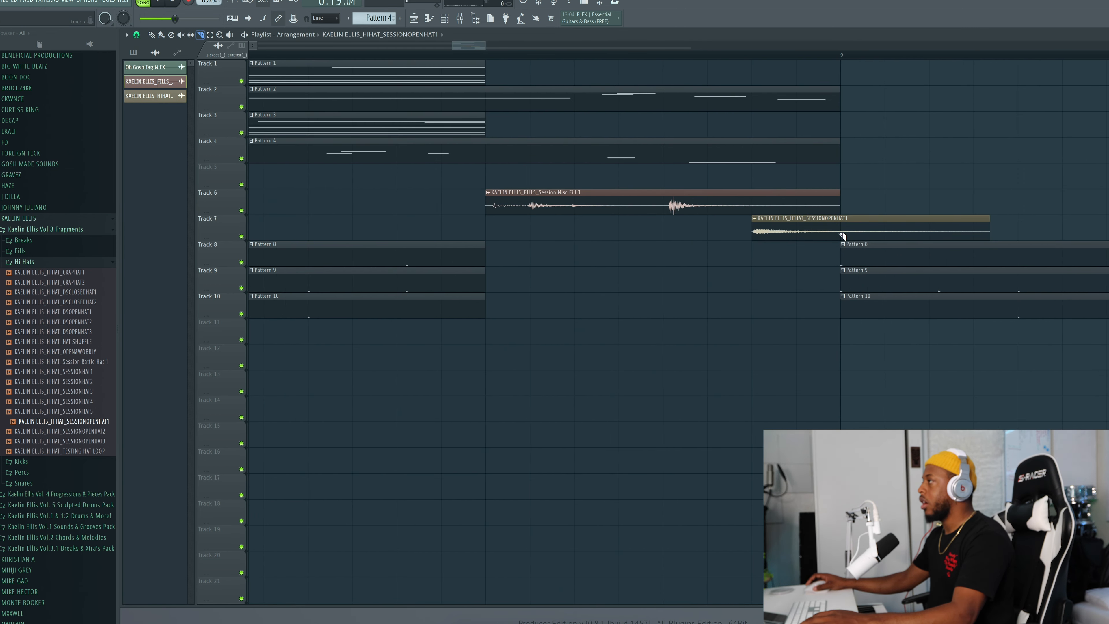
pyautogui.rightClick(841, 233)
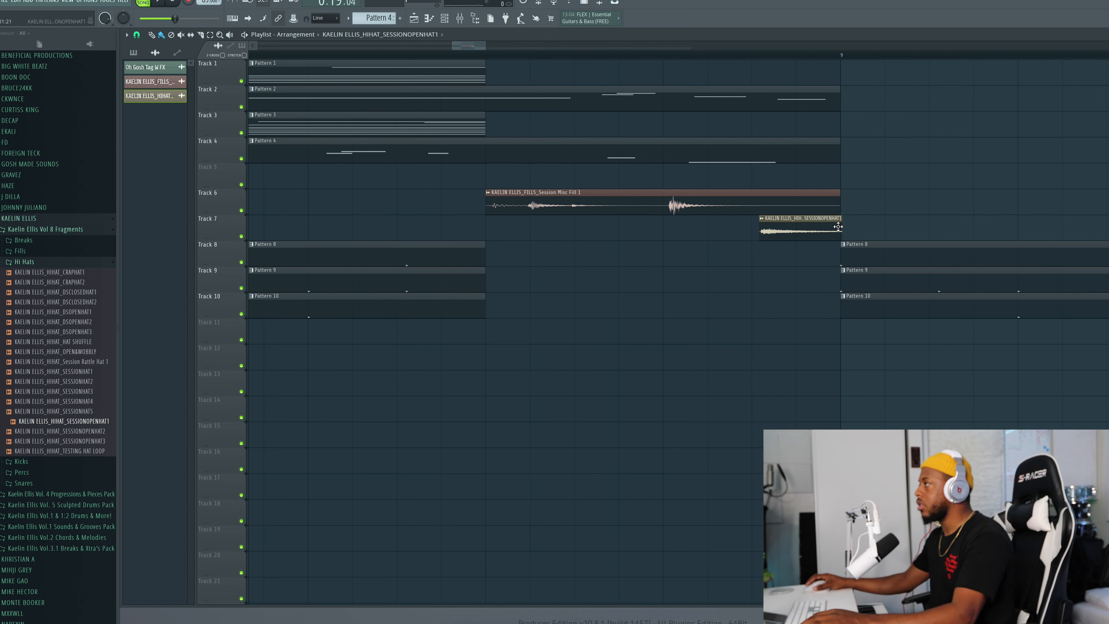
# Audition the fill with the open hat and move the open hat clip up onto Track 6 over the fill's end.
pyautogui.press('space')
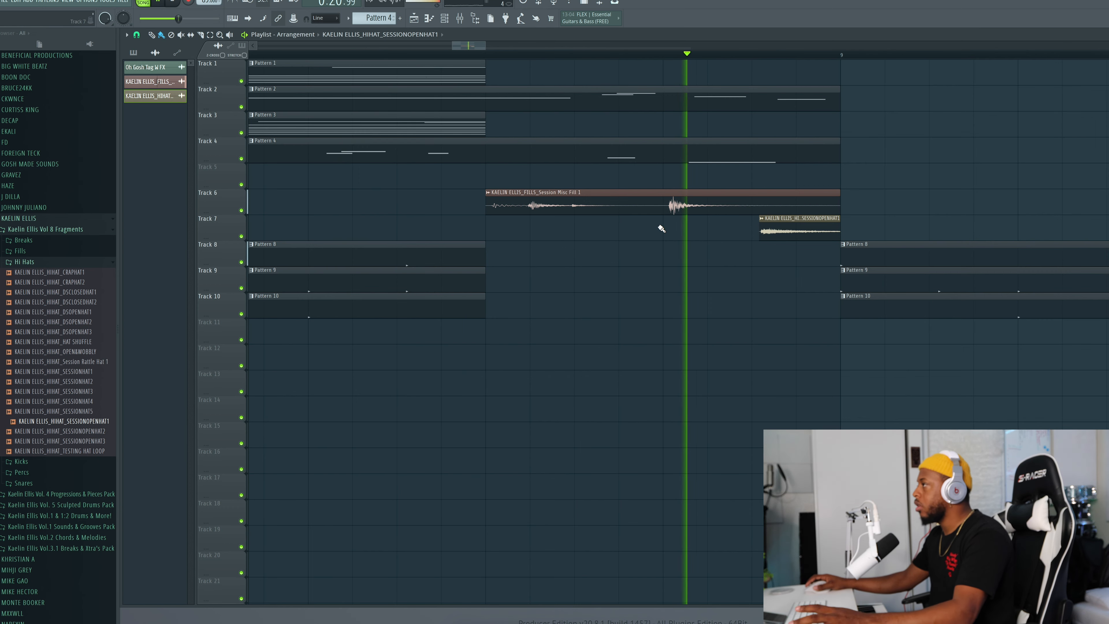
pyautogui.click(812, 231)
pyautogui.hotkey('shift', 'Up')
pyautogui.hotkey('ctrl', 'd')
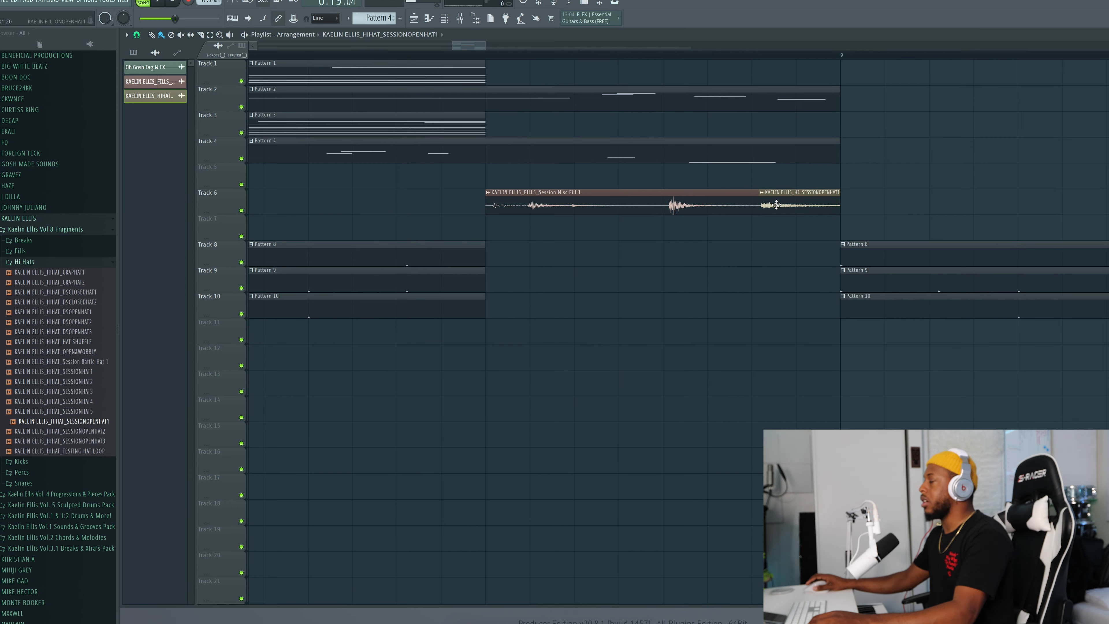
# Place the KAELIN ELLIS_CYMBAL_Session Ride and KAELIN ELLIS_PERC_FX 4 samples at bar 9 on Tracks 12 and 14.
pyautogui.keyDown('ctrl'); pyautogui.scroll(-5, 653, 329); pyautogui.keyUp('ctrl')
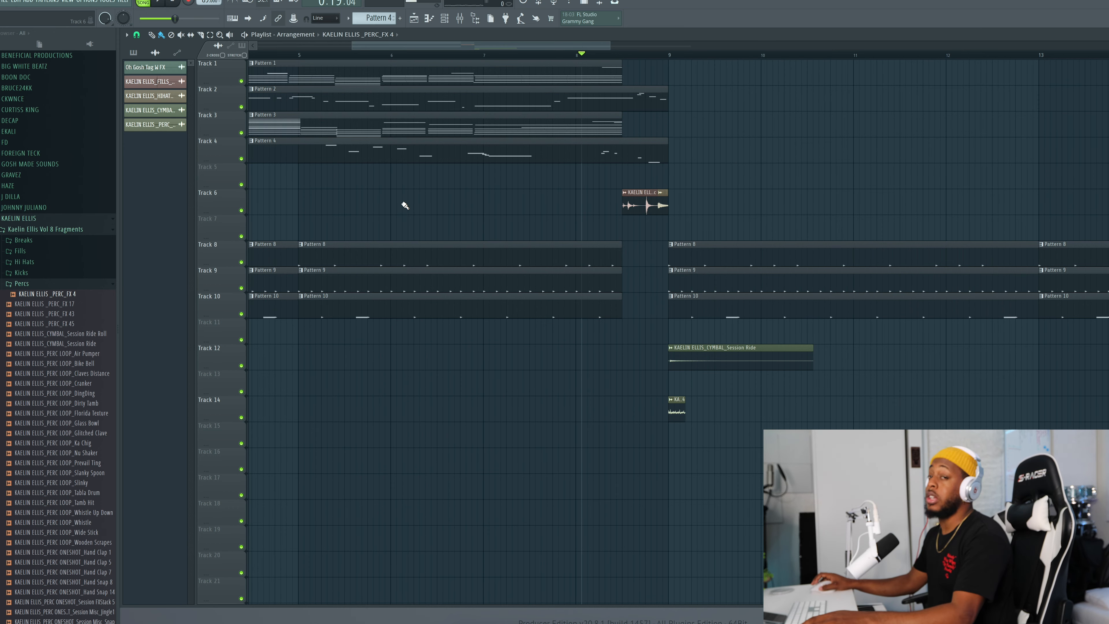
pyautogui.scroll(-5, 405, 205)
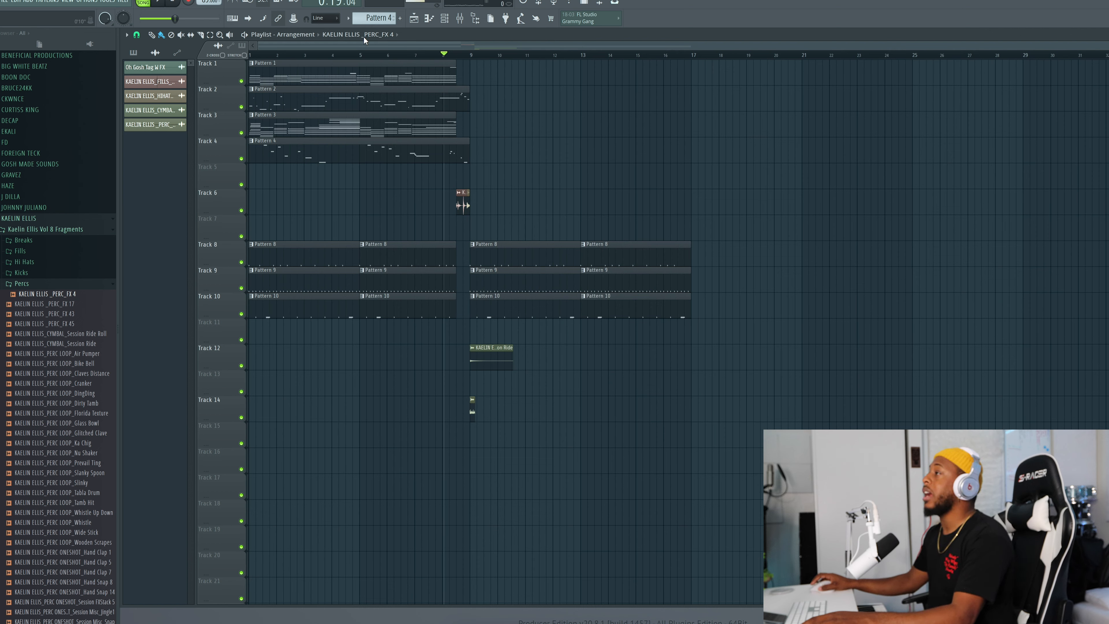
# Place Pattern 5 at bar 9 on Track 5, show all channels in the rack and record an Addictive Keys part into it.
pyautogui.scroll(-2, 374, 13)
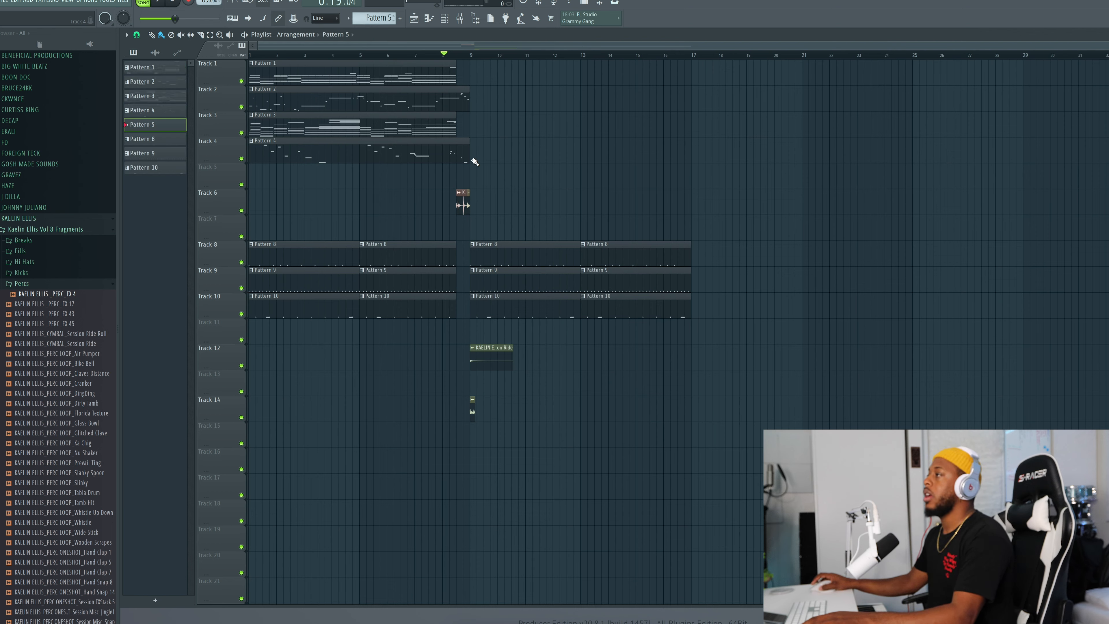
pyautogui.press('F6')
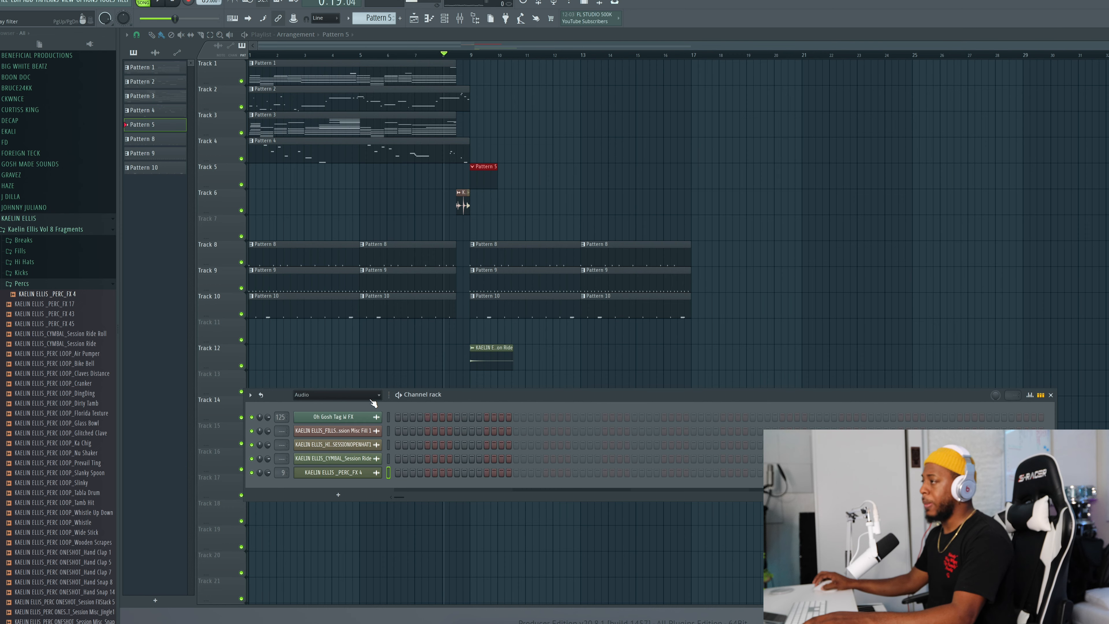
pyautogui.click(373, 396)
pyautogui.click(372, 405)
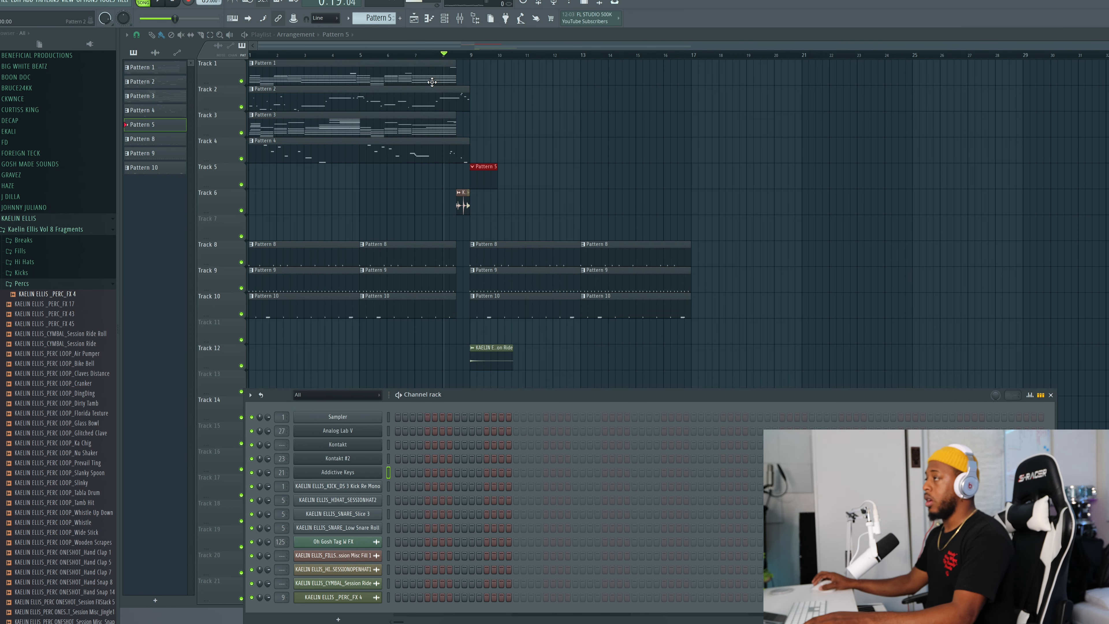
pyautogui.press('F6')
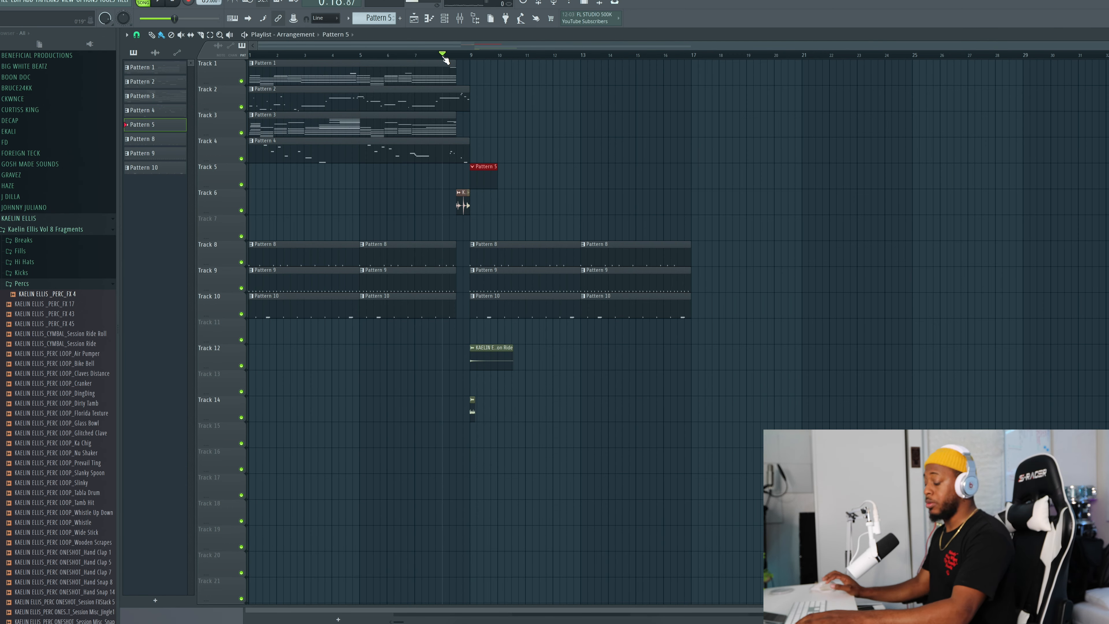
pyautogui.press('space')
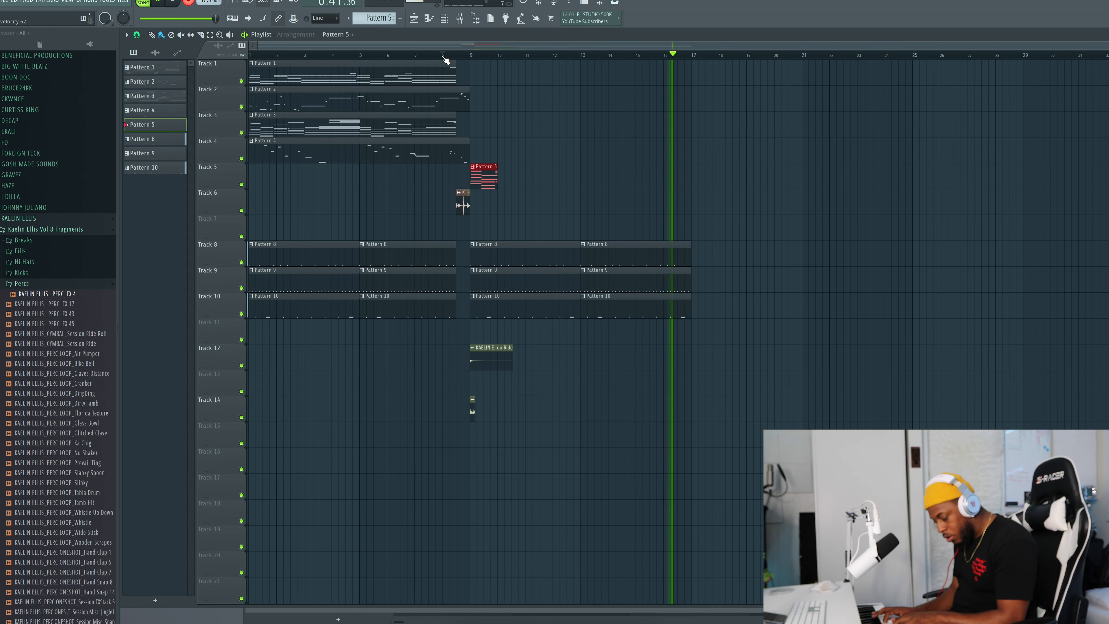
# Duplicate the section starting at bar 9, with Patterns 5, 6, 8, 9 and 10 and the ride, to bar 17.
pyautogui.moveTo(691, 166); pyautogui.dragTo(500, 296)
pyautogui.hotkey('ctrl', 'b')
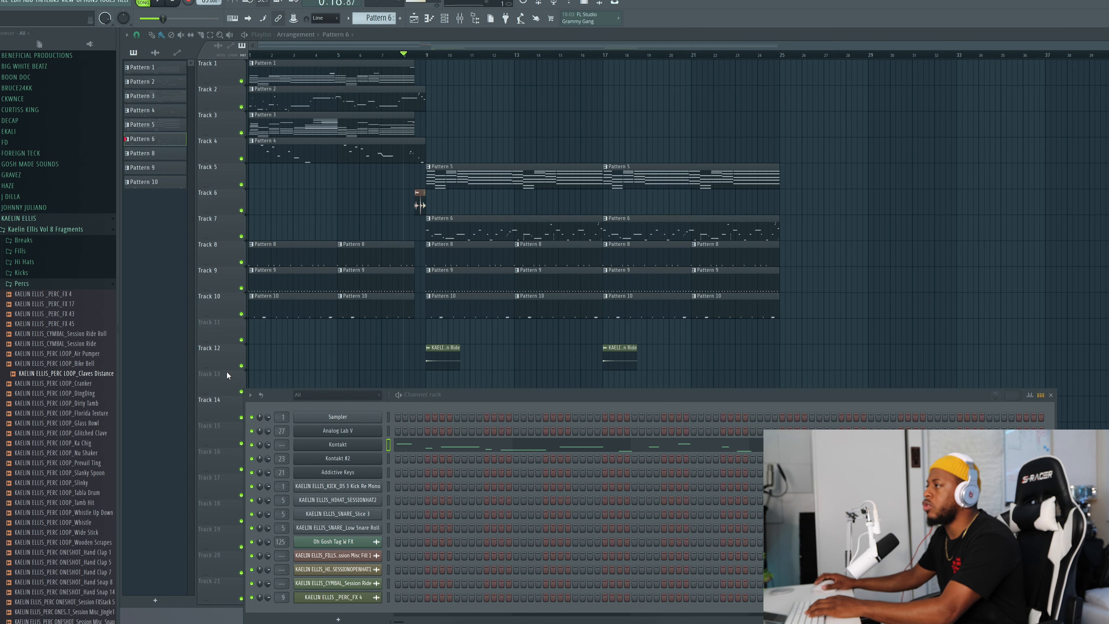
# Lay the KAELIN ELLIS_PERC LOOP_Claves Distance loop across bars 1 to 8 on Track 11 and audition it from the start.
pyautogui.hscroll(2, 242, 338)
pyautogui.click(208, 340)
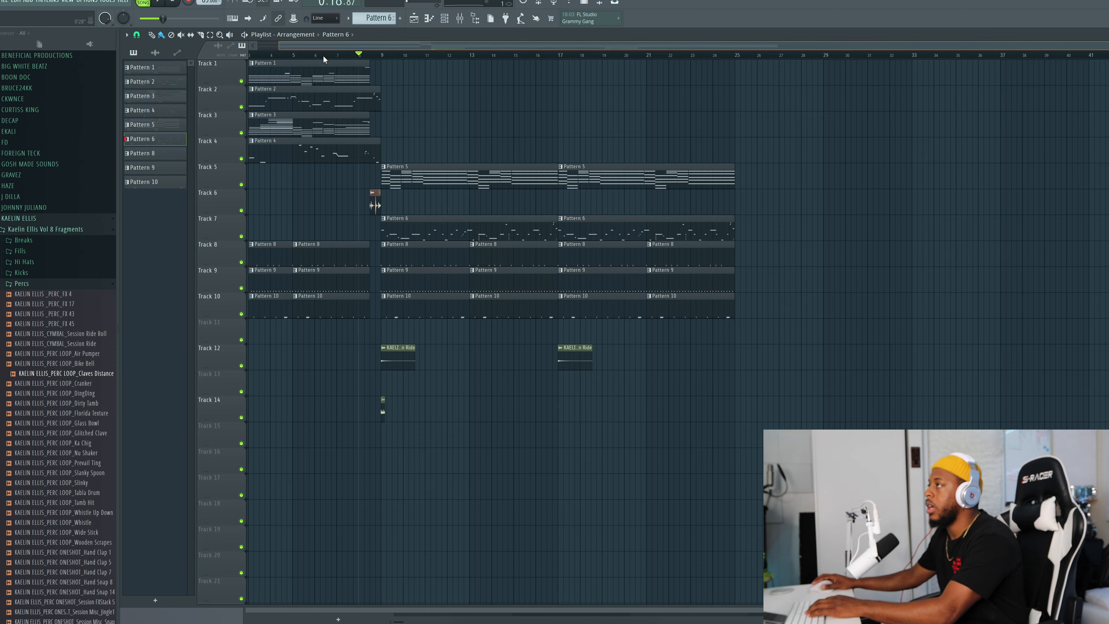
pyautogui.hscroll(-2, 120, 336)
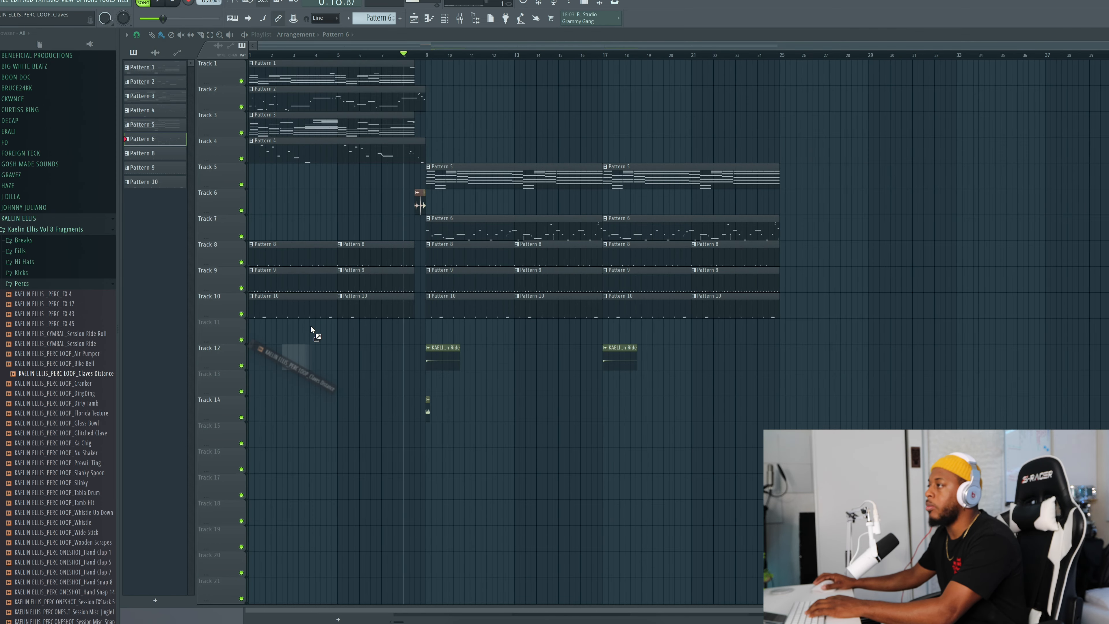
pyautogui.moveTo(313, 333); pyautogui.dragTo(313, 331)
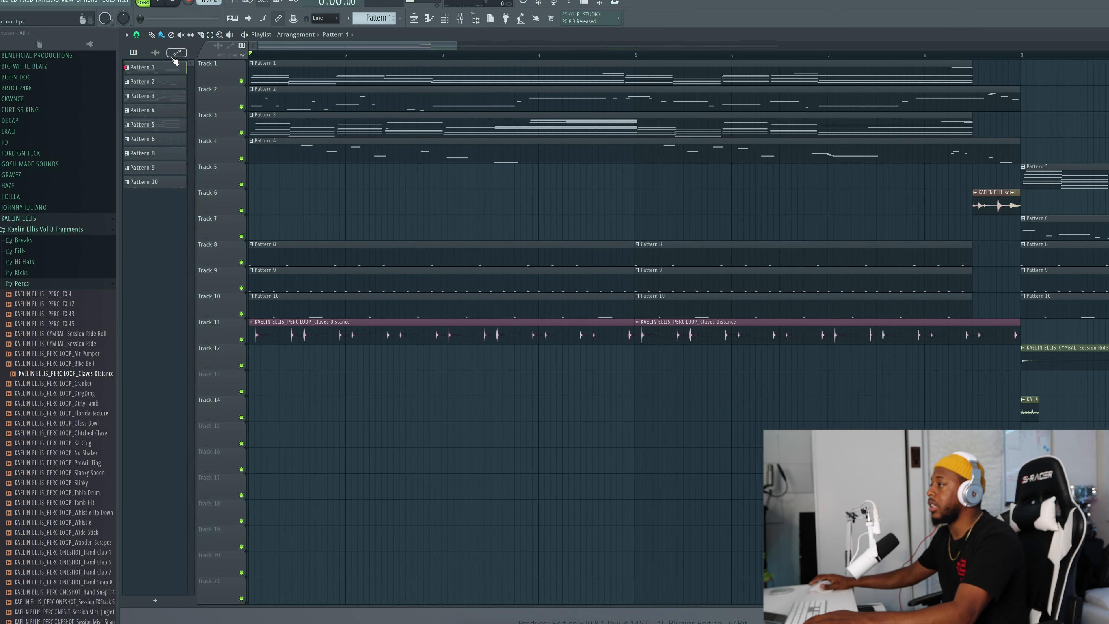
pyautogui.press('space')
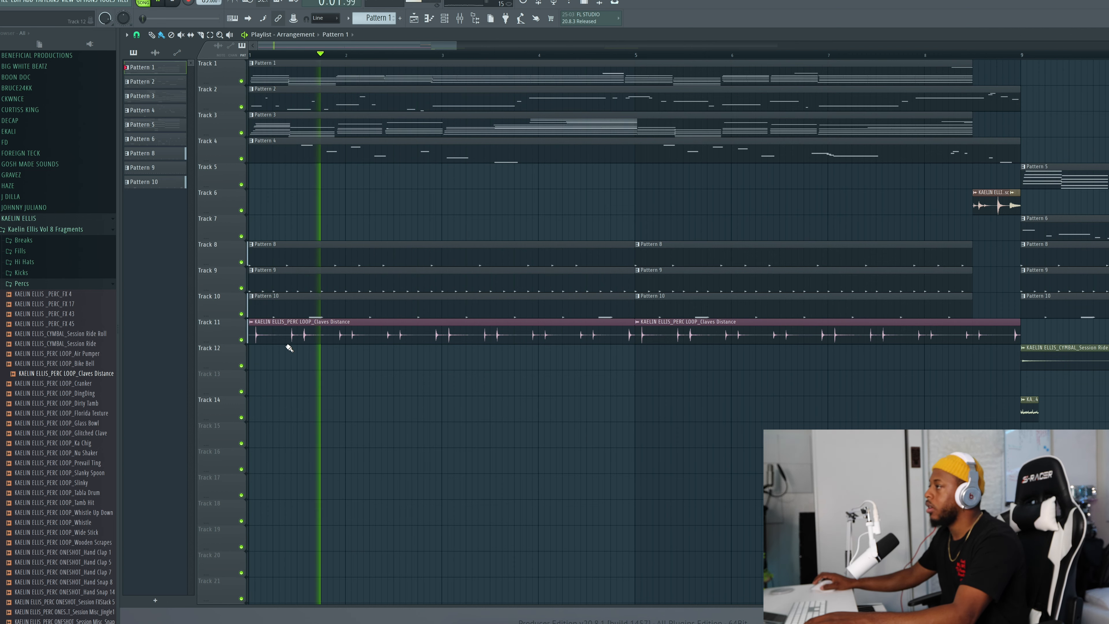
pyautogui.doubleClick(285, 334)
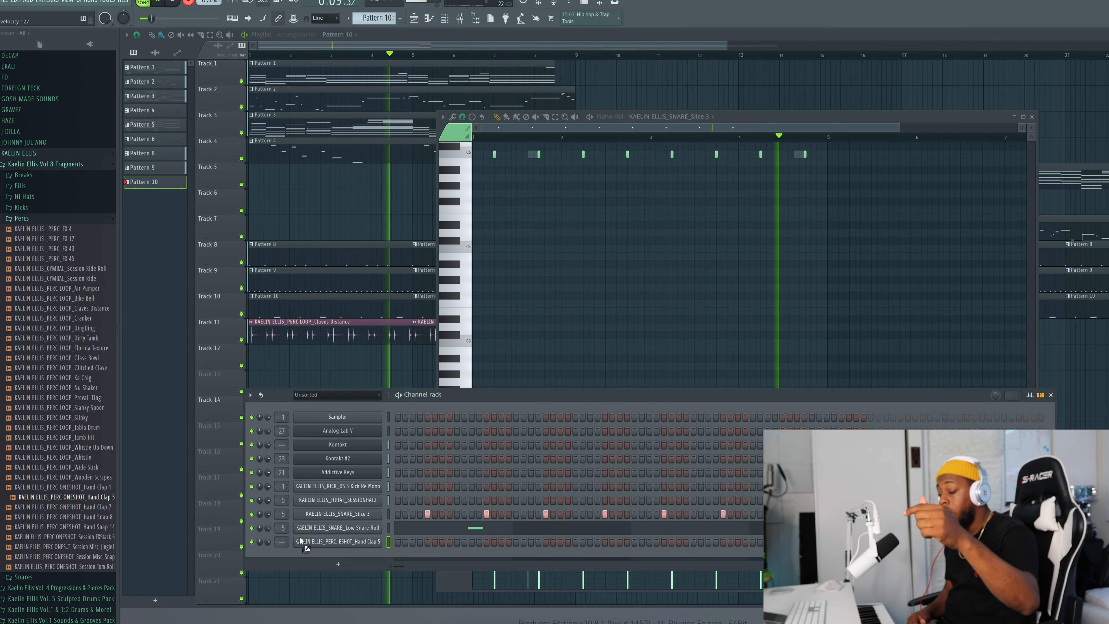
# Finish recording a KAELIN ELLIS_PERC ONESHOT_Hand Clap 5 hit into Pattern 10 and bring up the mixer.
pyautogui.press('r')
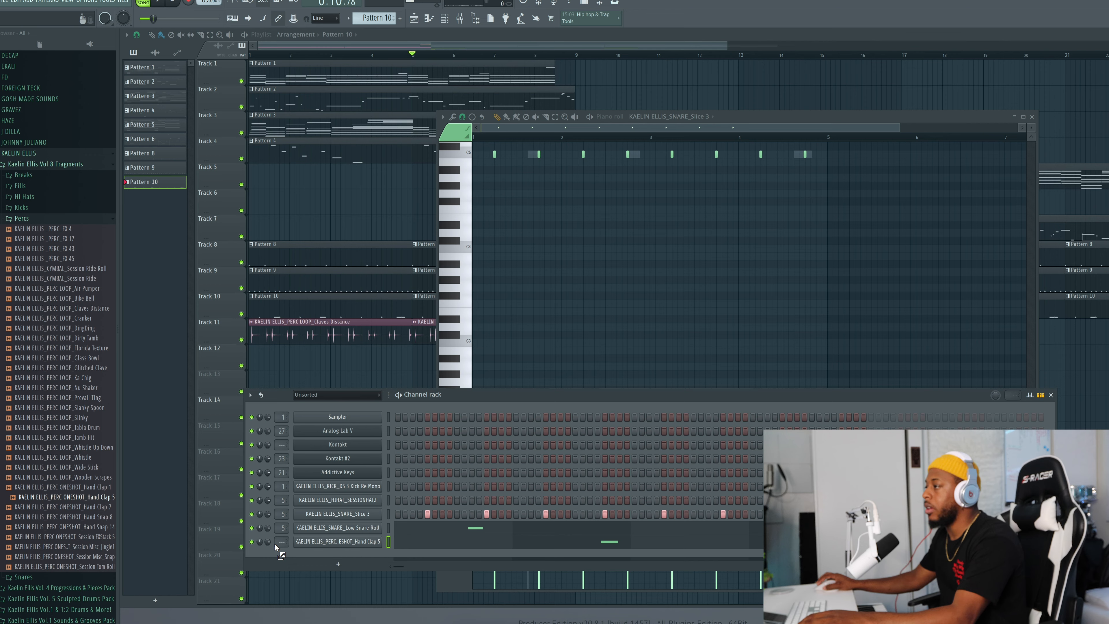
pyautogui.press('F9')
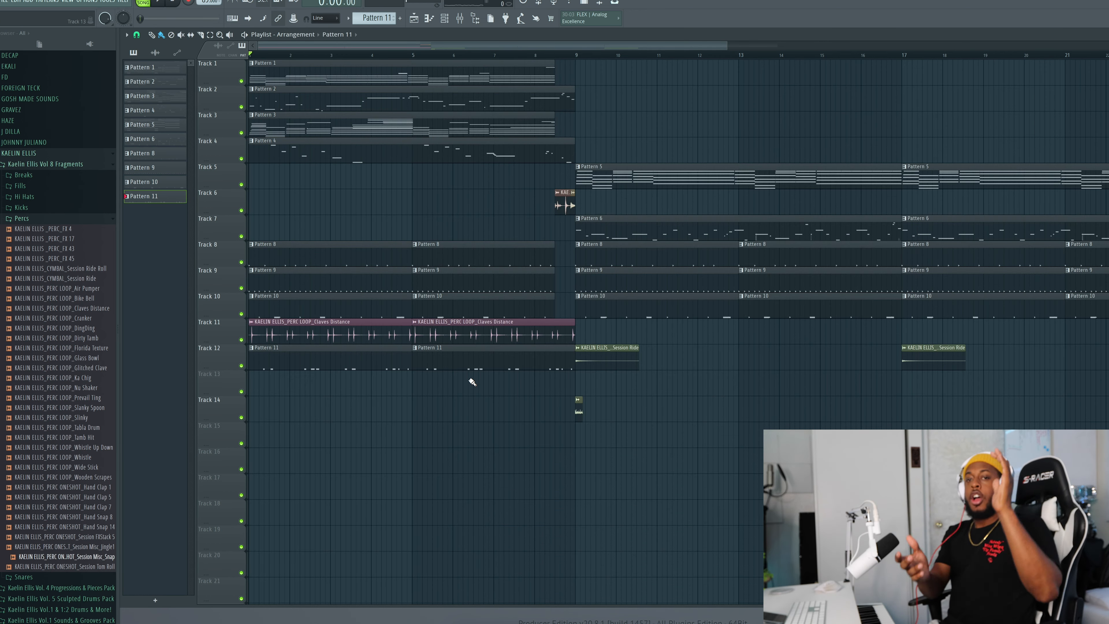